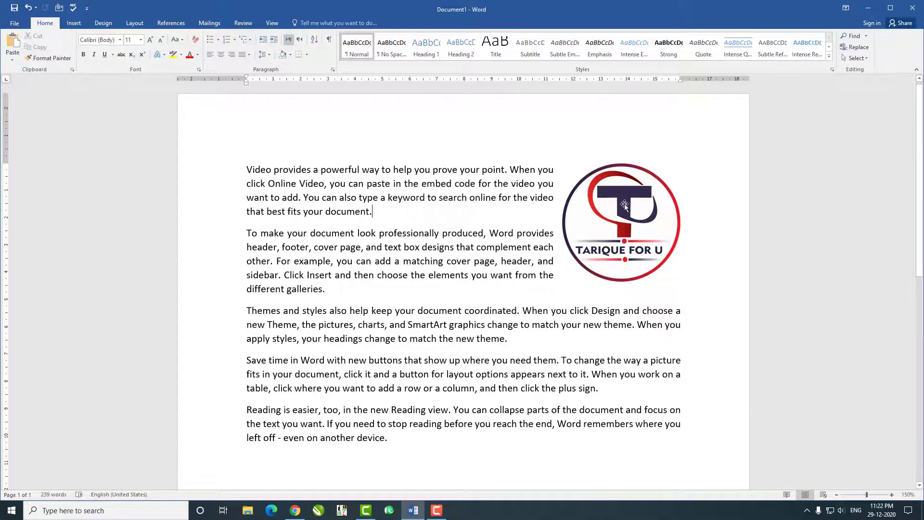
# Step: Delete the logo picture beside the text and insert the "website icon" picture before the first paragraph's opening word
pyautogui.click(620, 238)
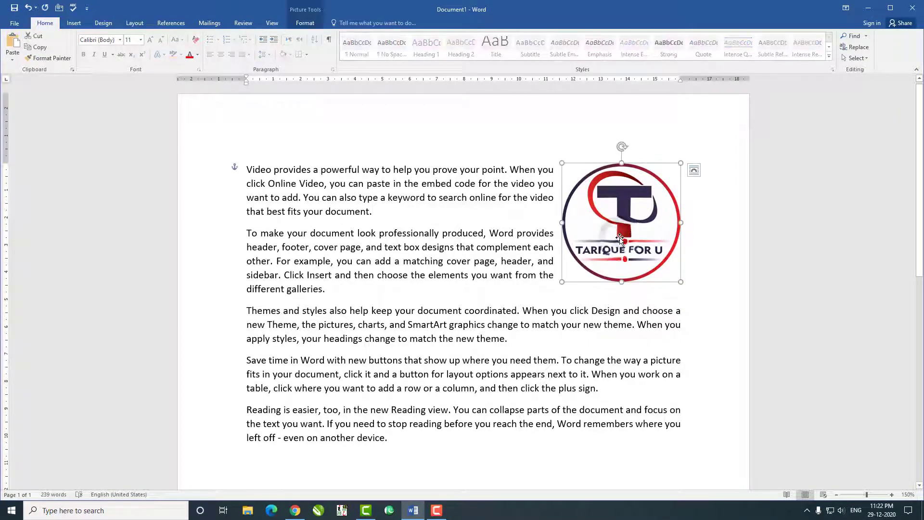
pyautogui.press('Delete')
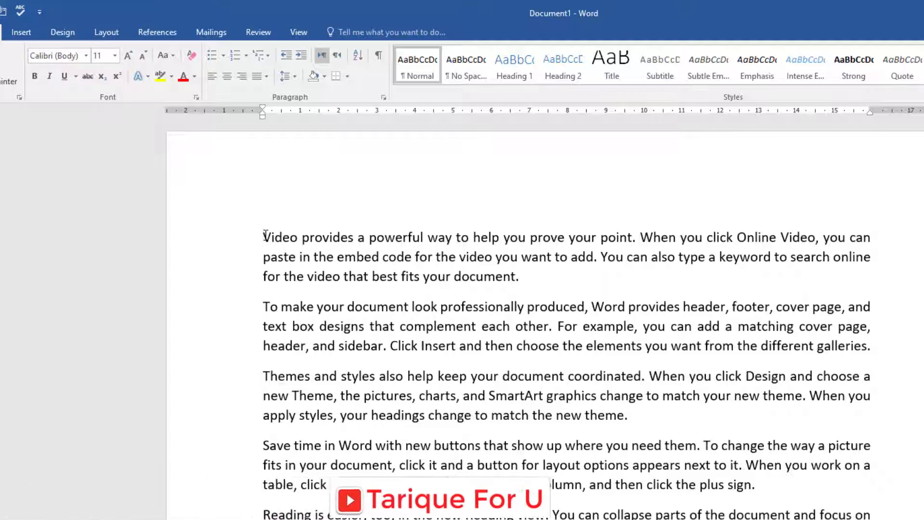
pyautogui.click(13, 35)
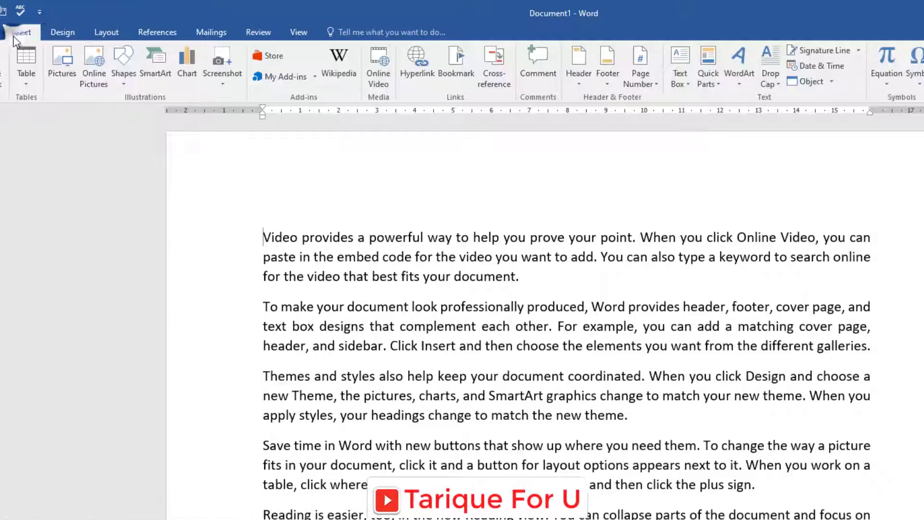
pyautogui.click(66, 68)
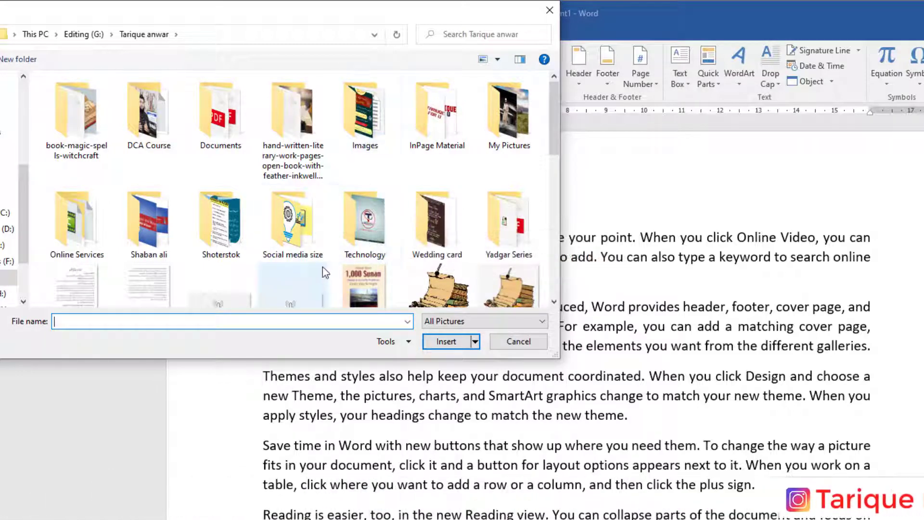
pyautogui.doubleClick(356, 236)
pyautogui.scroll(-3, 345, 231)
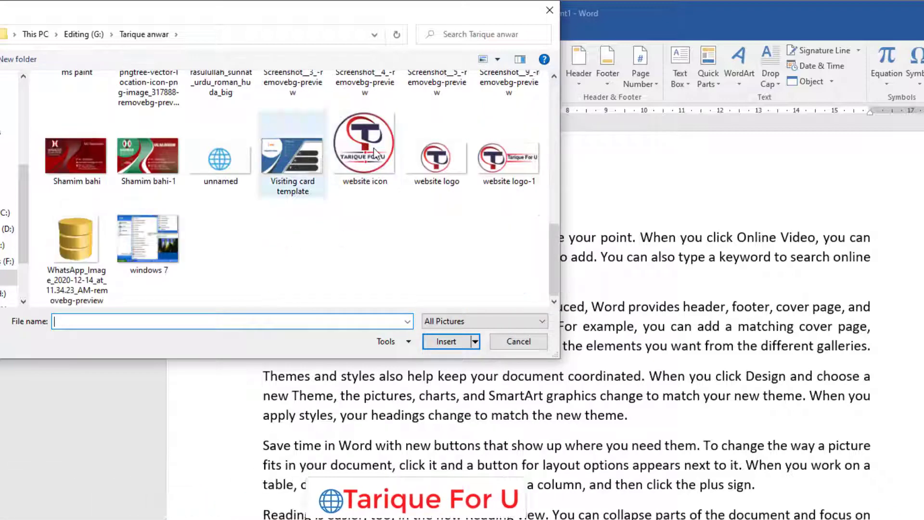
pyautogui.click(367, 173)
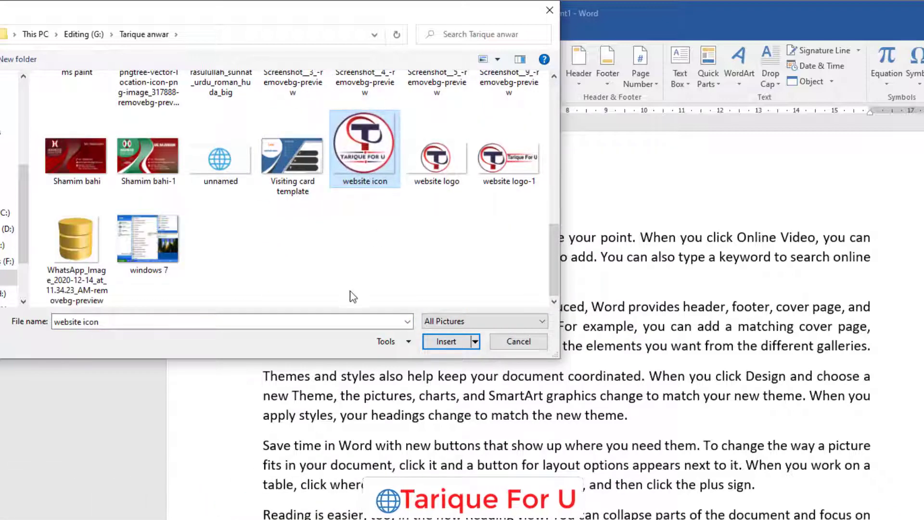
pyautogui.click(445, 341)
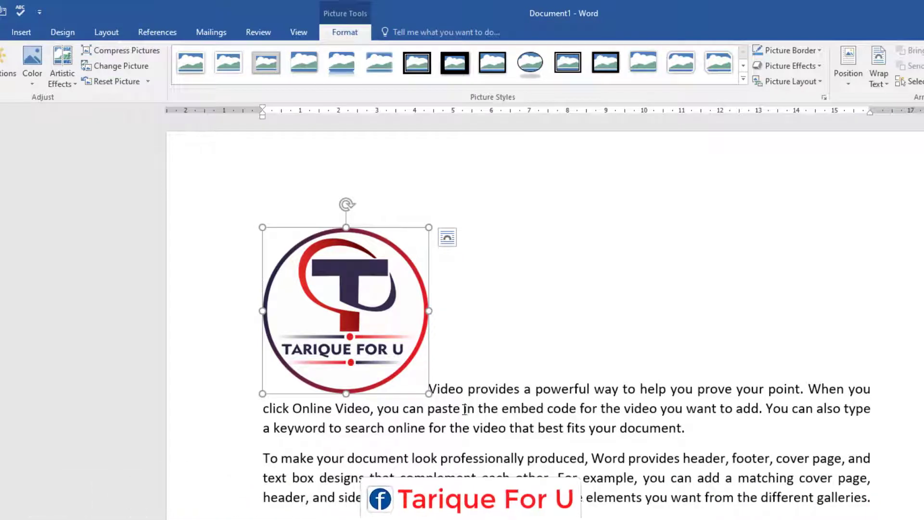
# Step: Try removing the logo's background with the removal area extended to the picture's corners, keep the changes, and undo the removal
pyautogui.click(466, 392)
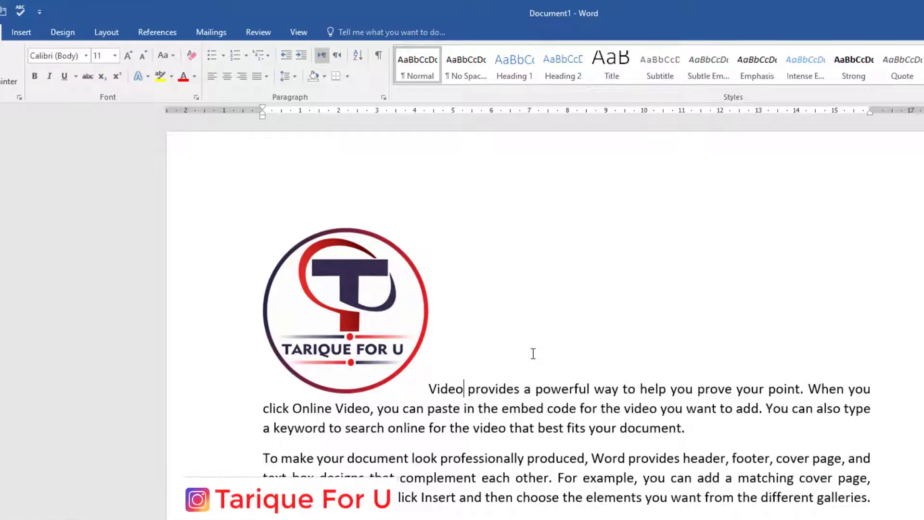
pyautogui.click(363, 298)
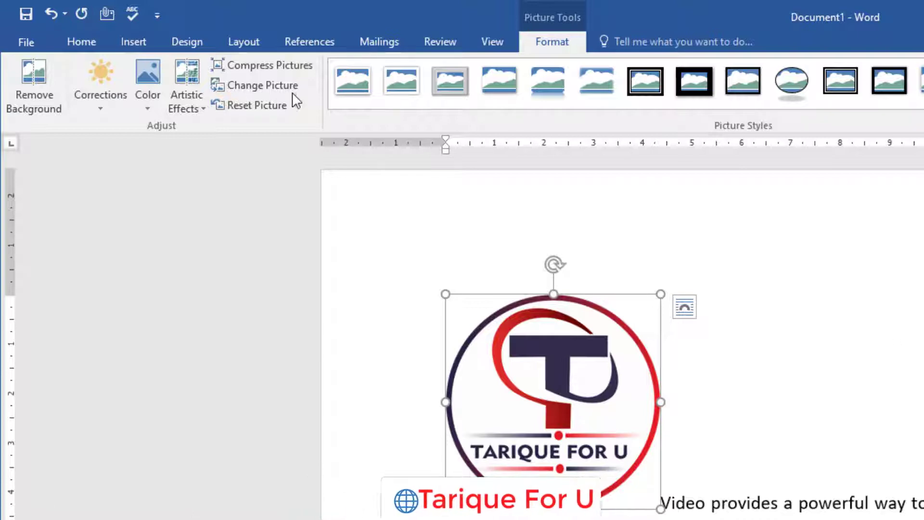
pyautogui.click(21, 99)
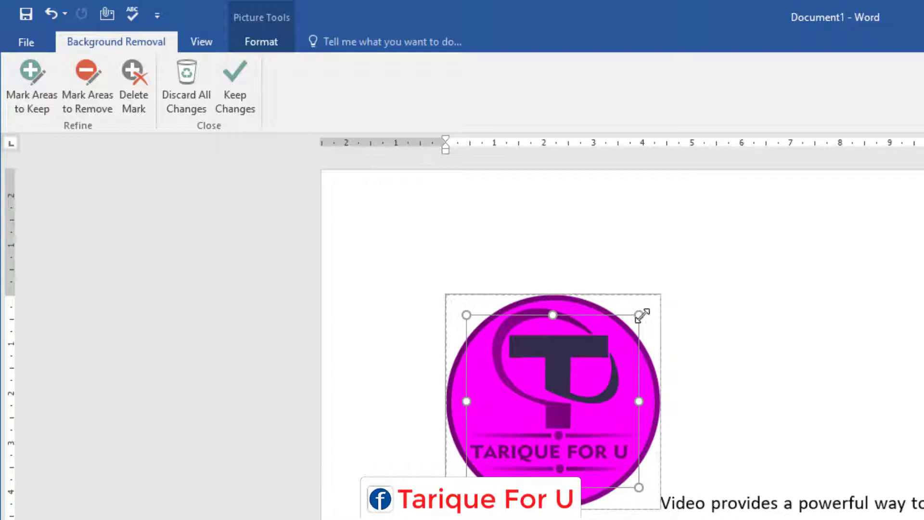
pyautogui.moveTo(641, 316); pyautogui.dragTo(660, 294)
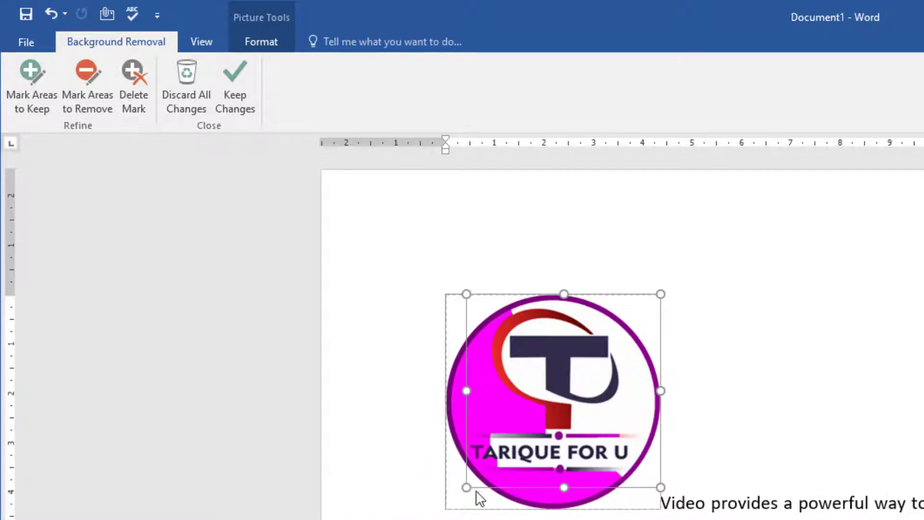
pyautogui.moveTo(466, 487); pyautogui.dragTo(446, 508)
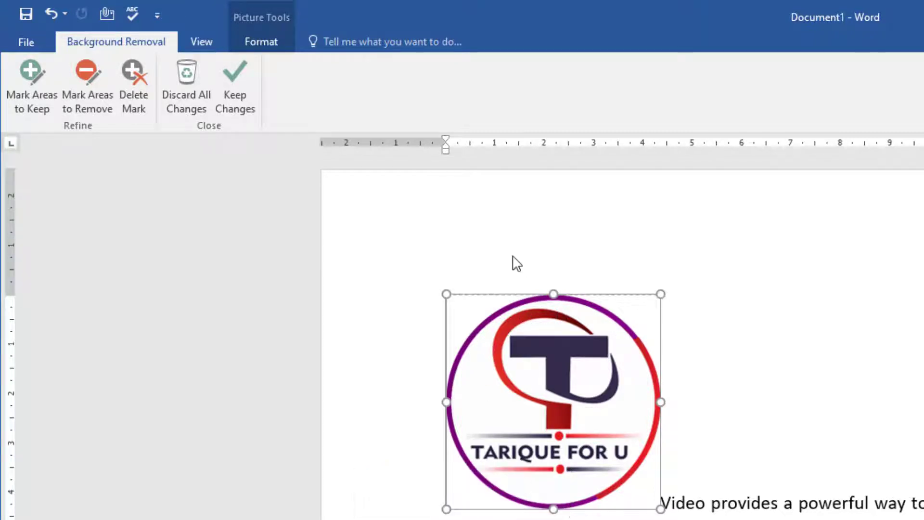
pyautogui.click(233, 93)
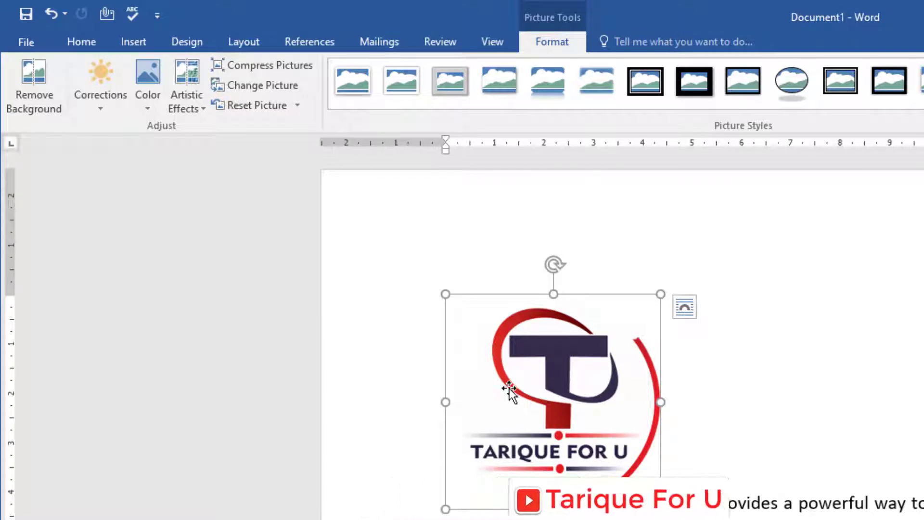
pyautogui.hotkey('ctrl', 'z')
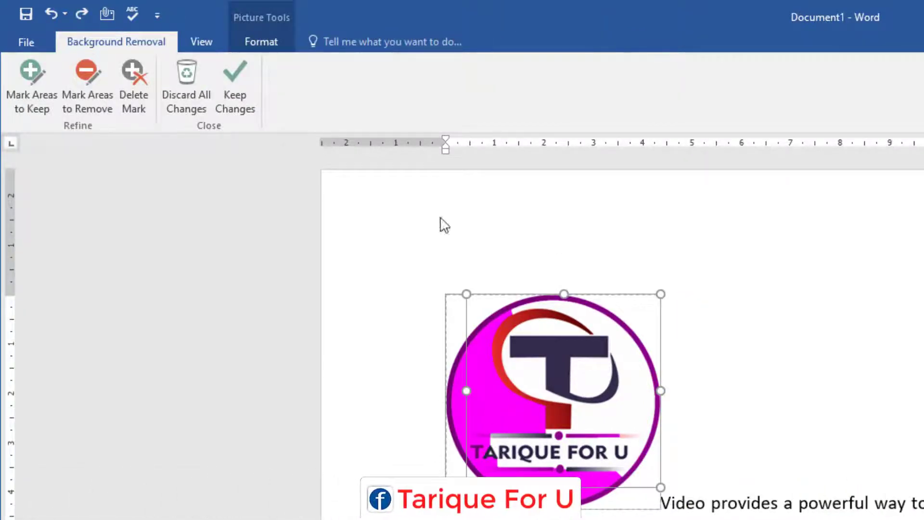
# Step: Try marking areas to keep in the logo's inner left and lower parts for background removal, and undo the attempt
pyautogui.click(37, 76)
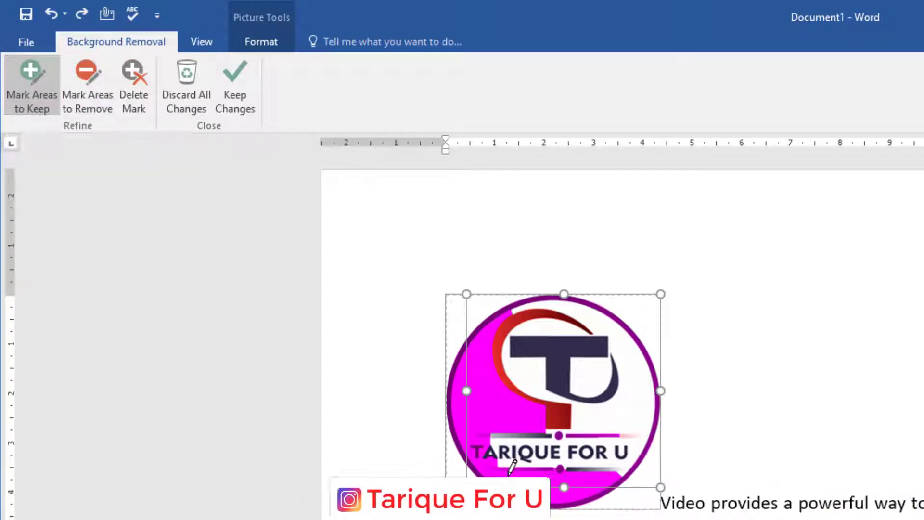
pyautogui.moveTo(498, 398); pyautogui.dragTo(531, 415)
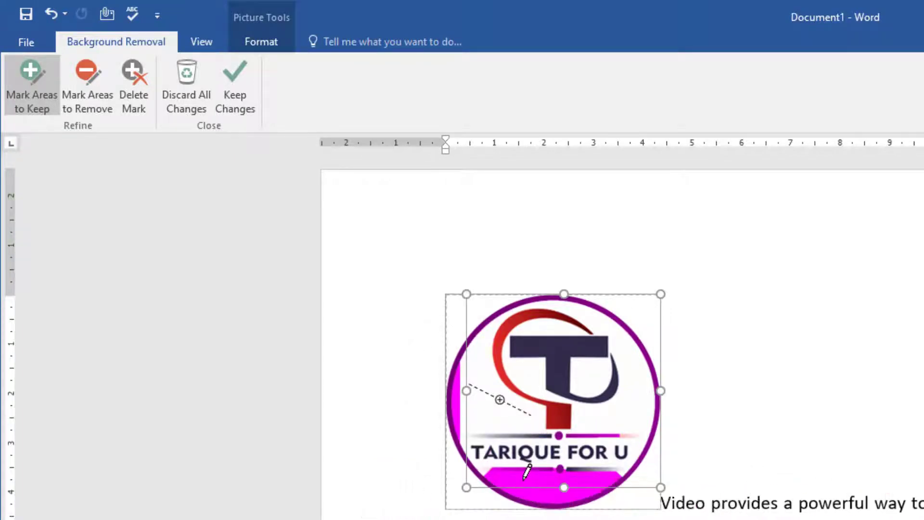
pyautogui.moveTo(525, 476); pyautogui.dragTo(561, 498)
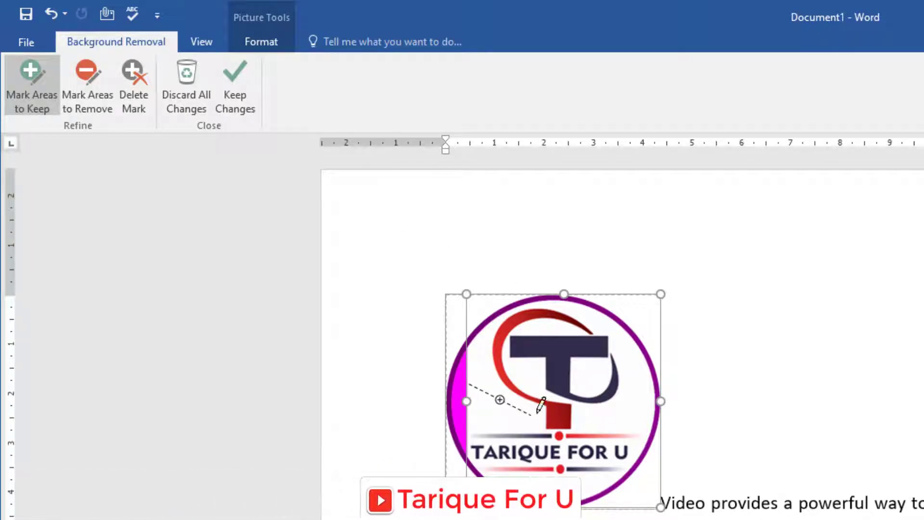
pyautogui.moveTo(523, 479); pyautogui.dragTo(562, 503)
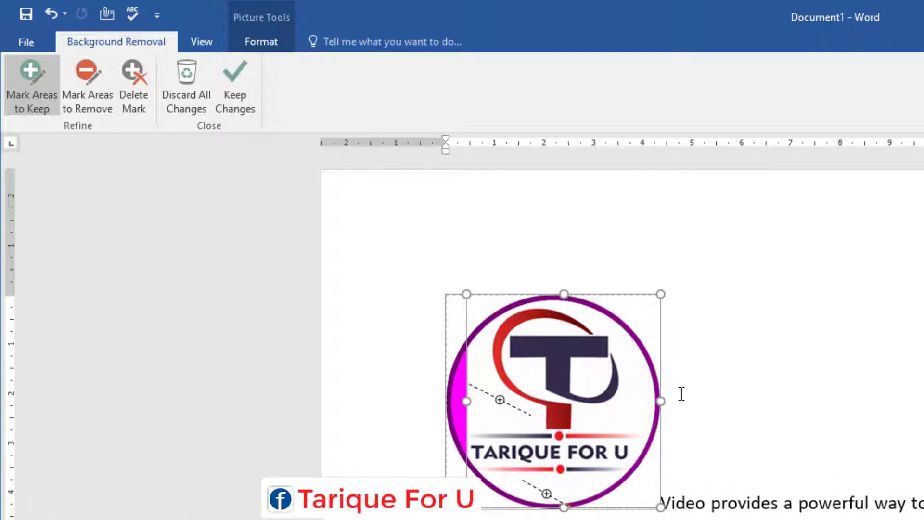
pyautogui.hotkey('ctrl', 'z')
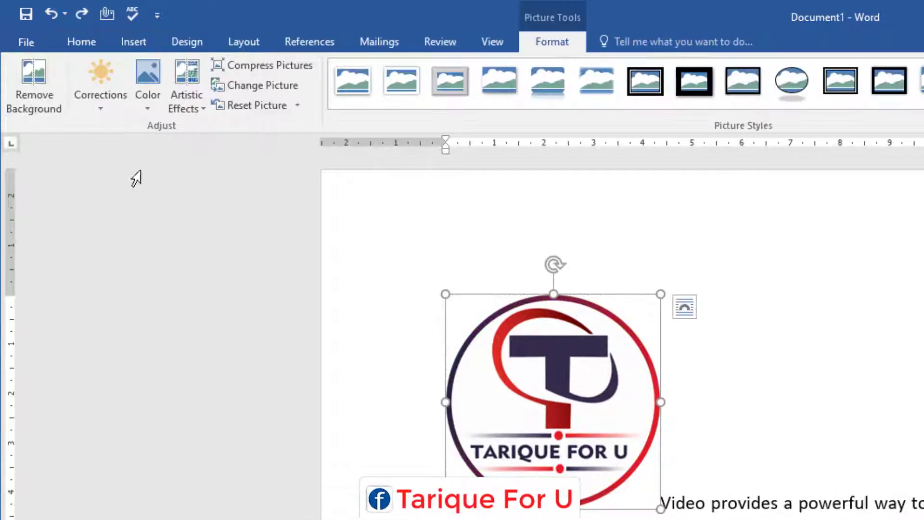
# Step: Examine the sharpness, brightness and contrast corrections and the color variations offered for the logo
pyautogui.click(105, 108)
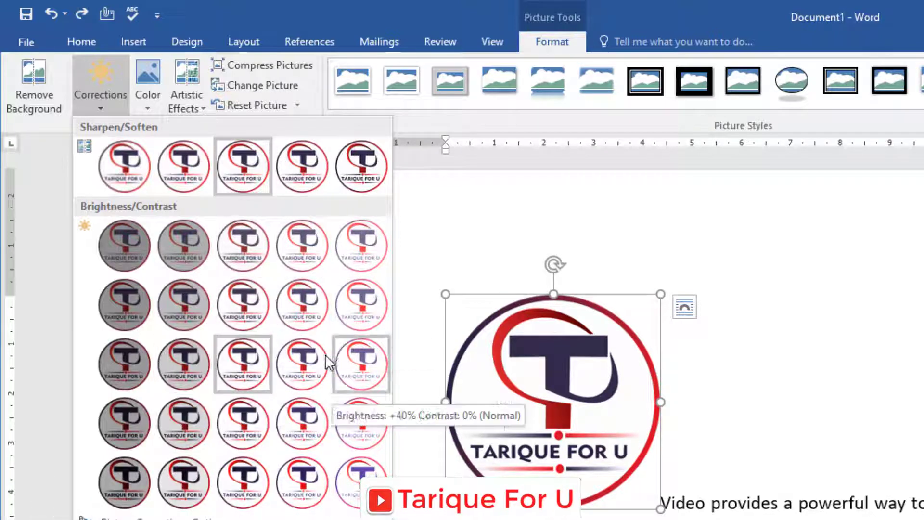
pyautogui.click(344, 305)
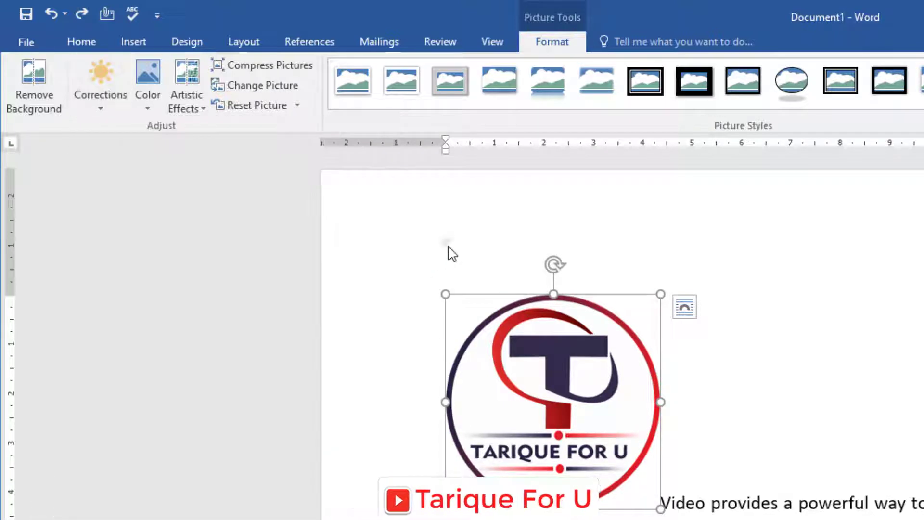
pyautogui.click(148, 107)
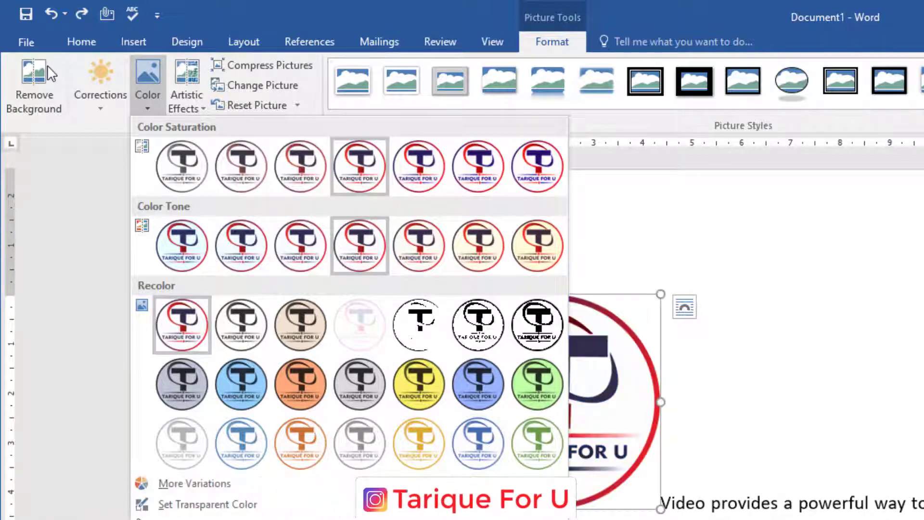
pyautogui.click(100, 108)
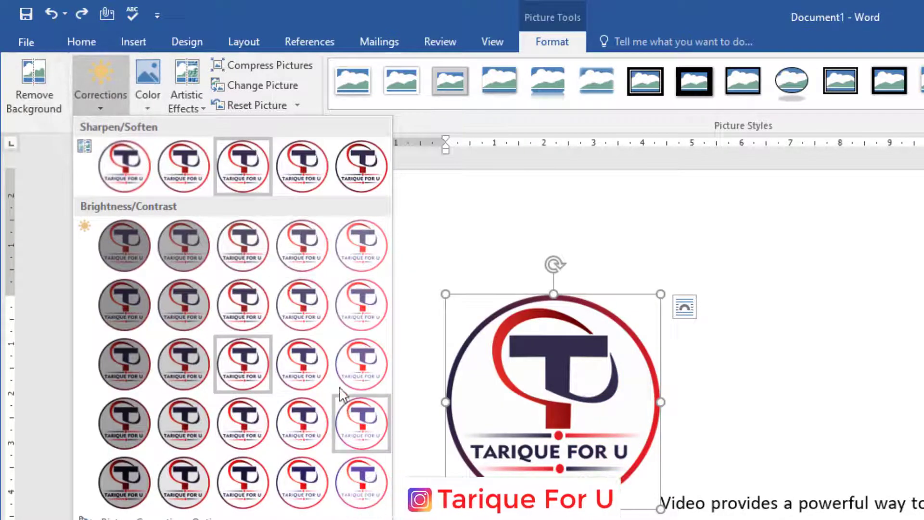
# Step: Recolor the logo with the light orange variation and change it to the light green one
pyautogui.click(146, 104)
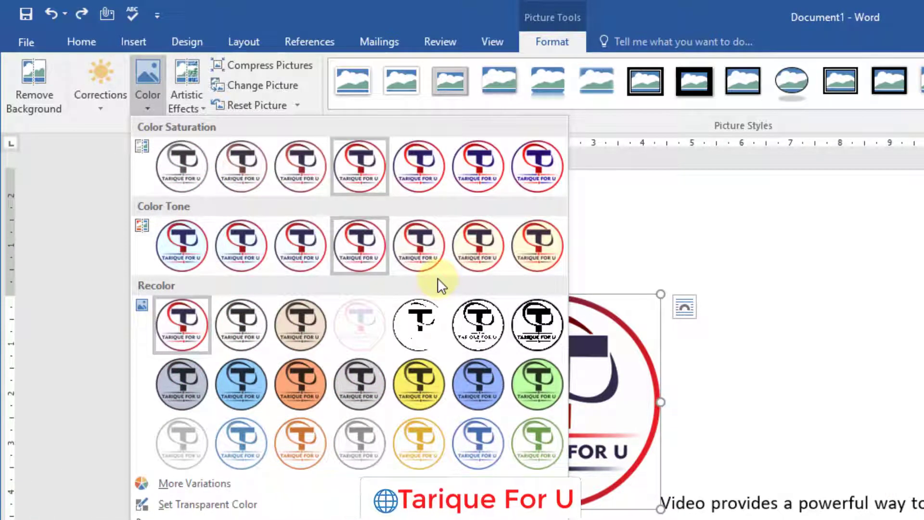
pyautogui.click(302, 391)
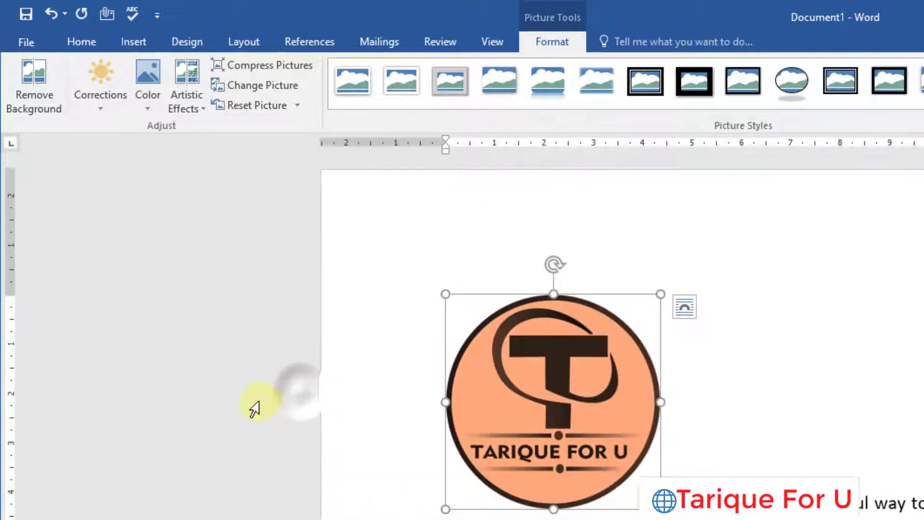
pyautogui.click(149, 109)
pyautogui.click(530, 383)
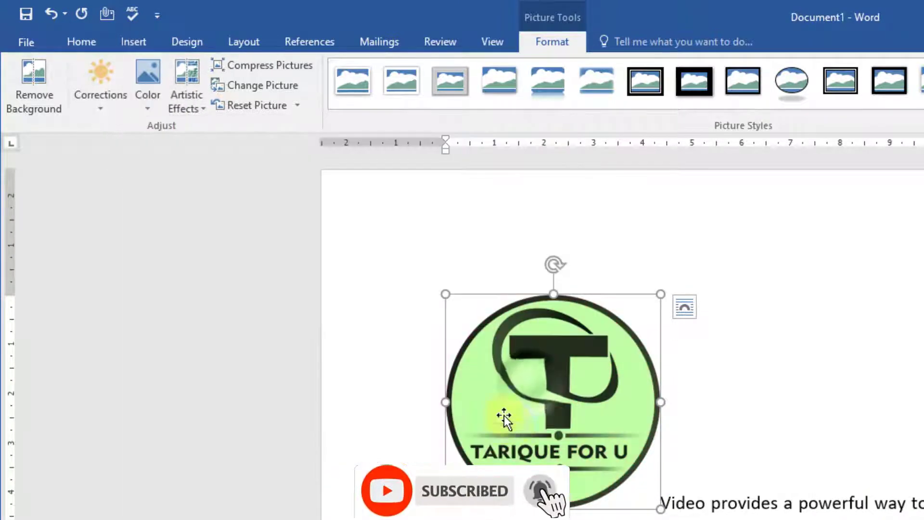
# Step: Preview brightness and contrast corrections on the green logo and set its color back to No Recolor
pyautogui.click(147, 107)
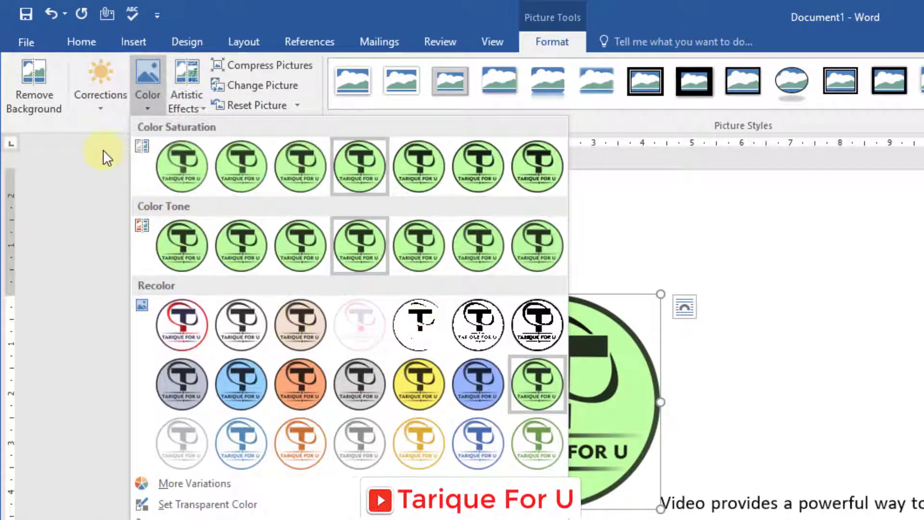
pyautogui.click(103, 108)
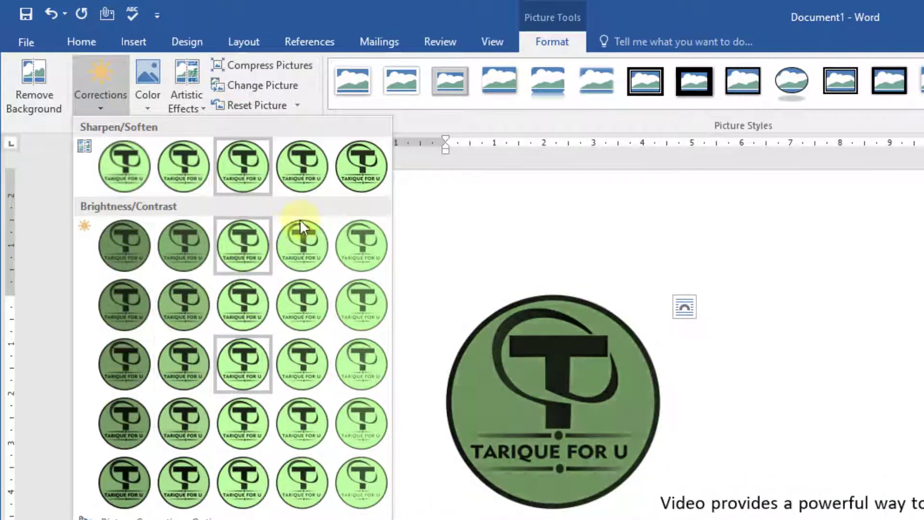
pyautogui.click(153, 108)
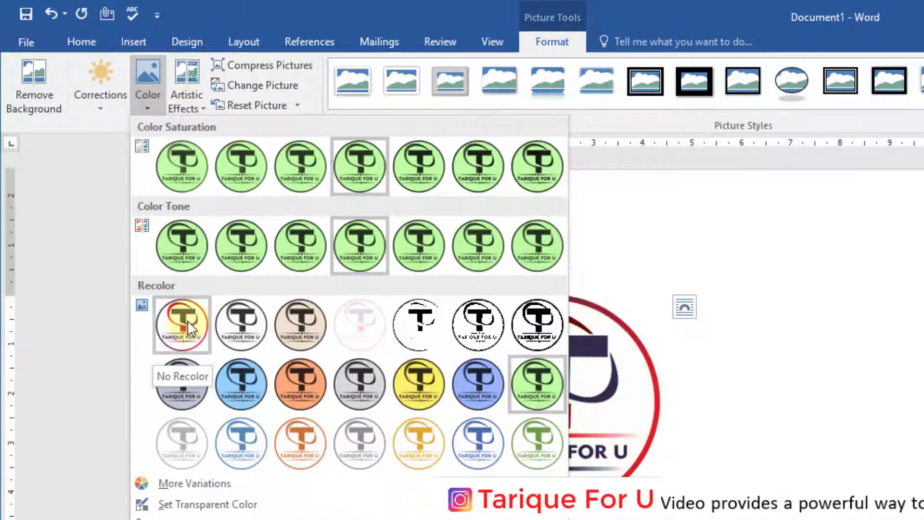
pyautogui.click(187, 319)
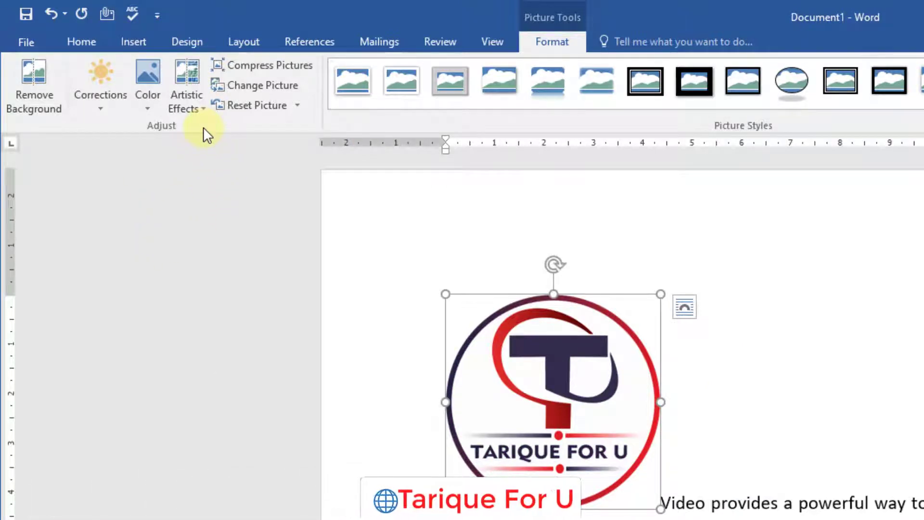
# Step: Preview artistic effects on the logo and examine the Compress Pictures options without applying any
pyautogui.click(201, 112)
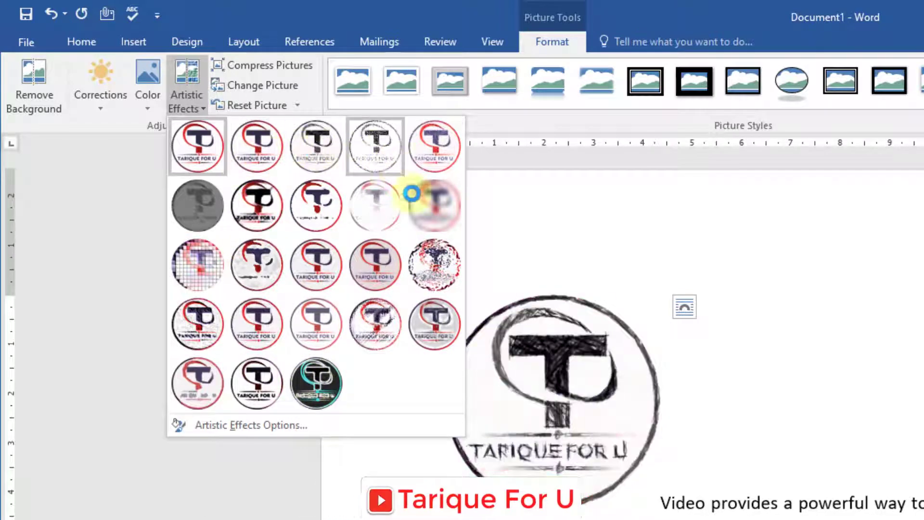
pyautogui.click(249, 77)
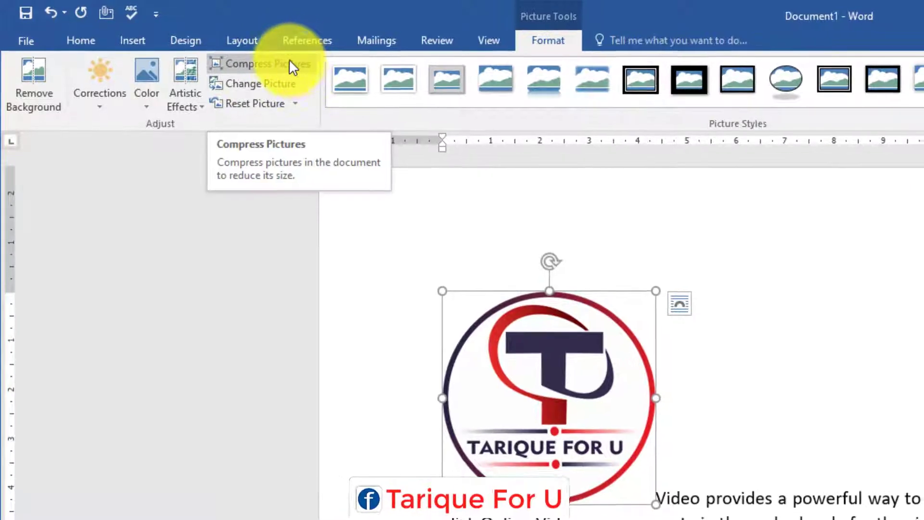
pyautogui.click(289, 63)
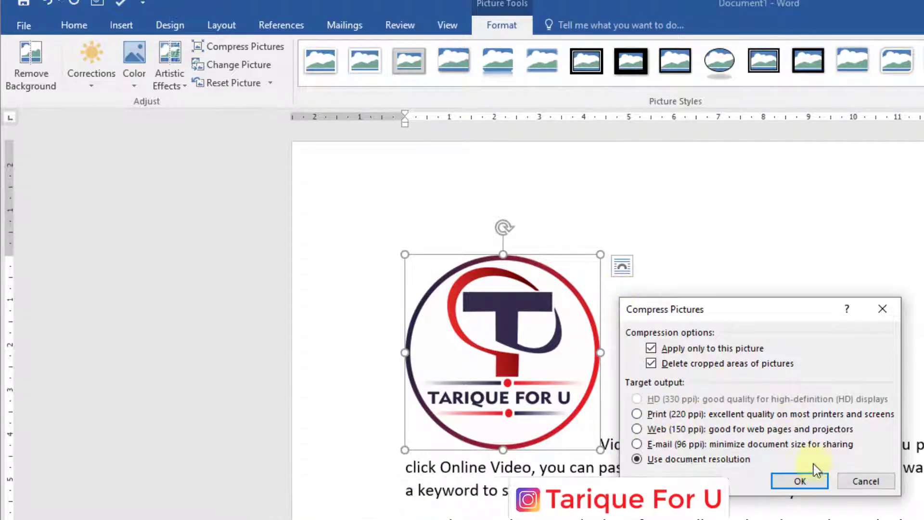
pyautogui.click(866, 481)
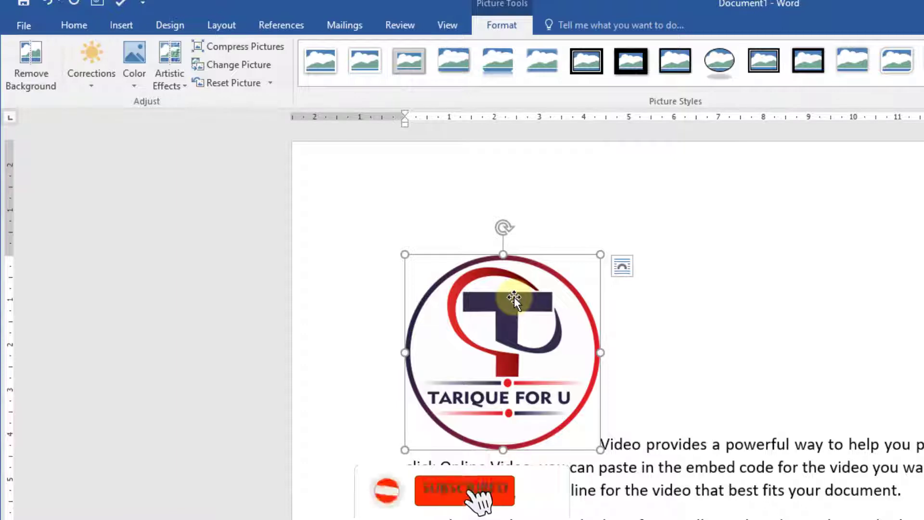
# Step: Change the logo picture to the "Visiting card template" image from the Tarique anwar folder
pyautogui.click(250, 65)
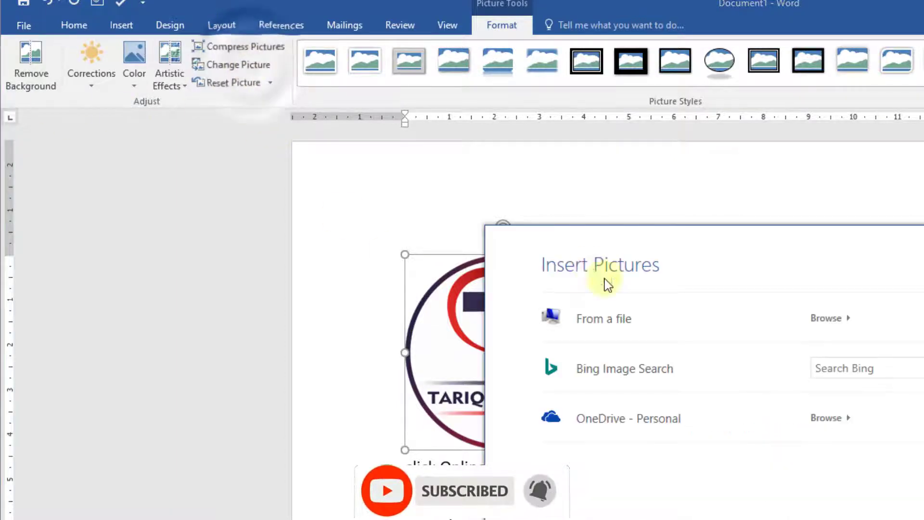
pyautogui.click(588, 322)
pyautogui.scroll(-10, 347, 186)
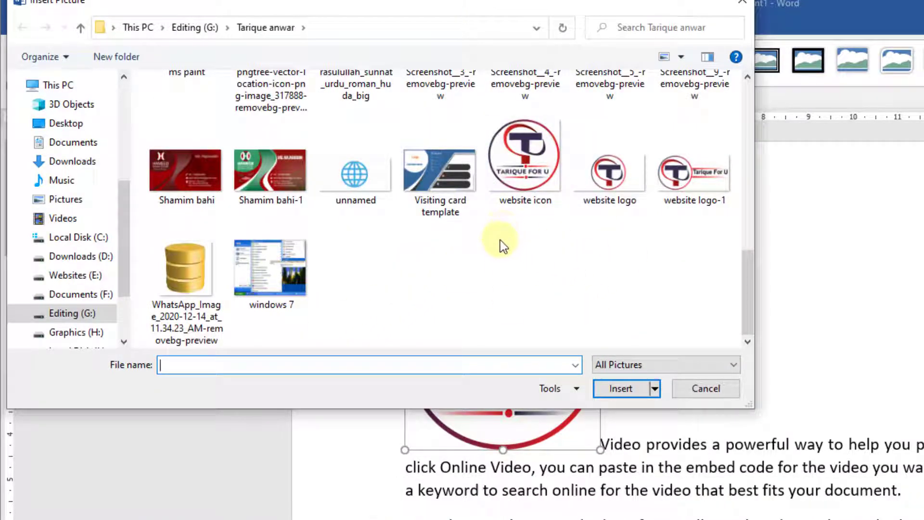
pyautogui.click(440, 183)
pyautogui.click(618, 388)
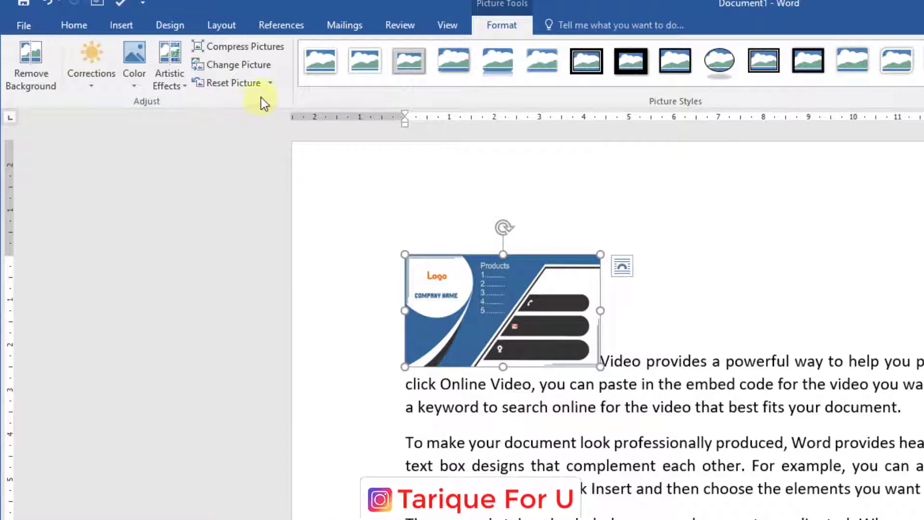
# Step: Reset the visiting card picture together with its size and reset it once more
pyautogui.click(272, 84)
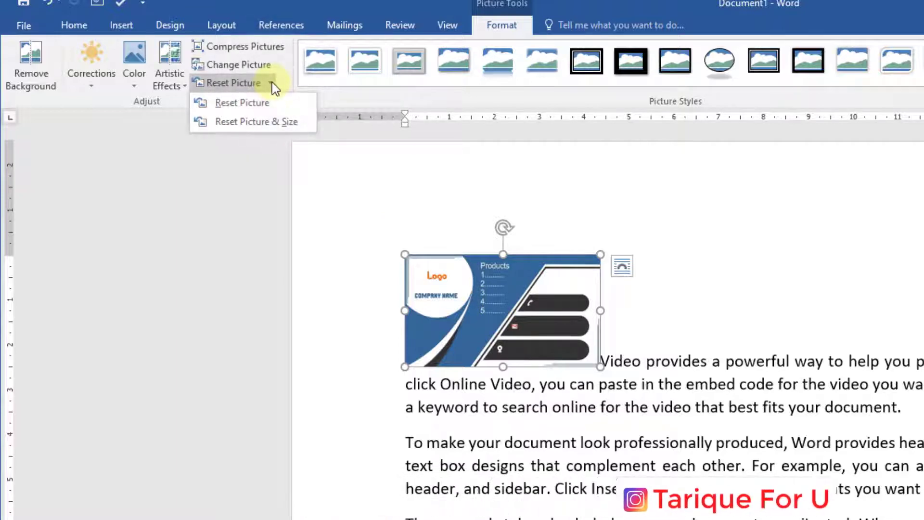
pyautogui.click(267, 122)
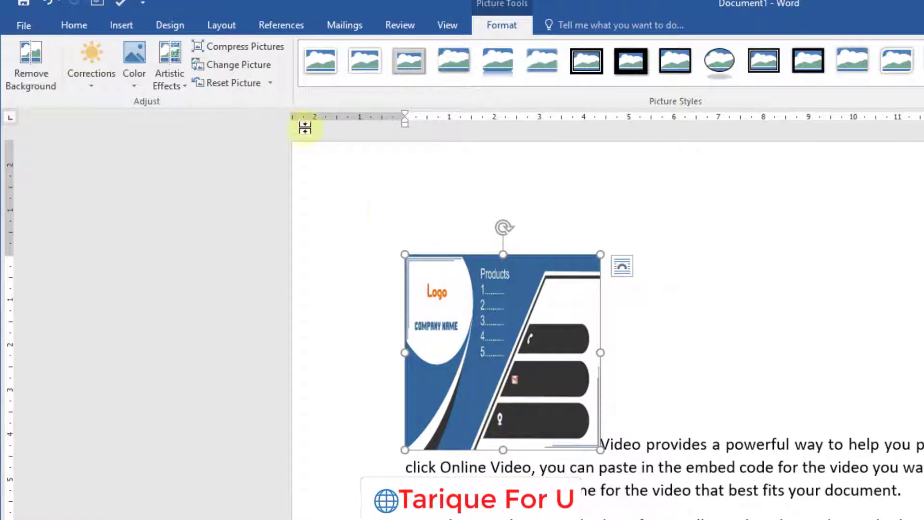
pyautogui.click(270, 84)
pyautogui.click(258, 113)
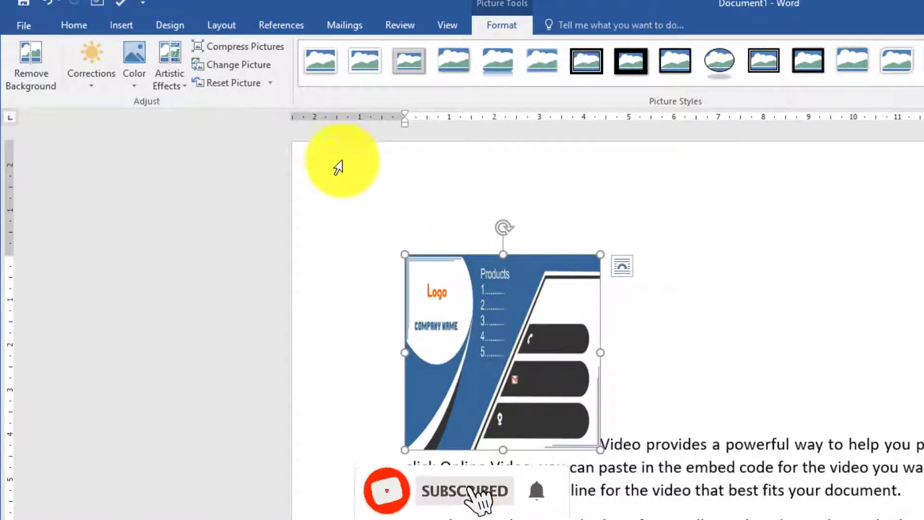
# Step: Replace the visiting card picture with the "website icon" image file
pyautogui.click(263, 64)
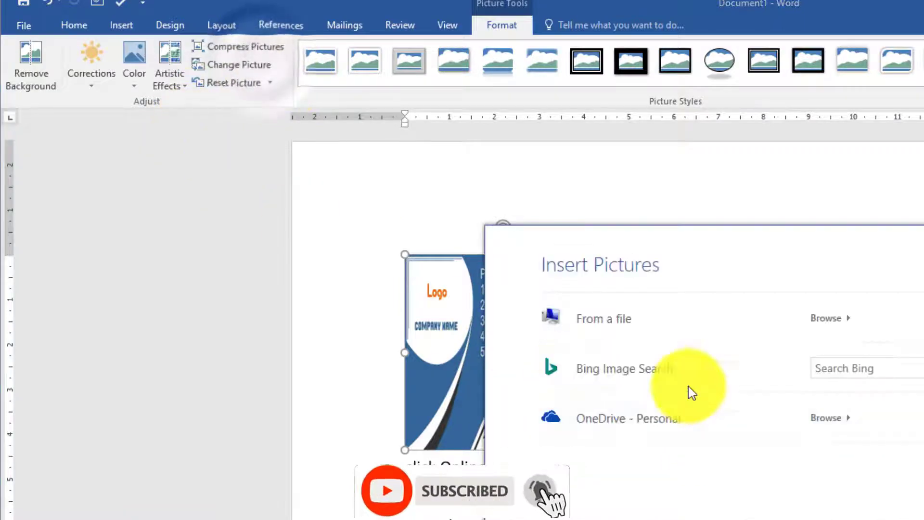
pyautogui.click(626, 320)
pyautogui.scroll(-3, 504, 272)
pyautogui.scroll(-5, 501, 284)
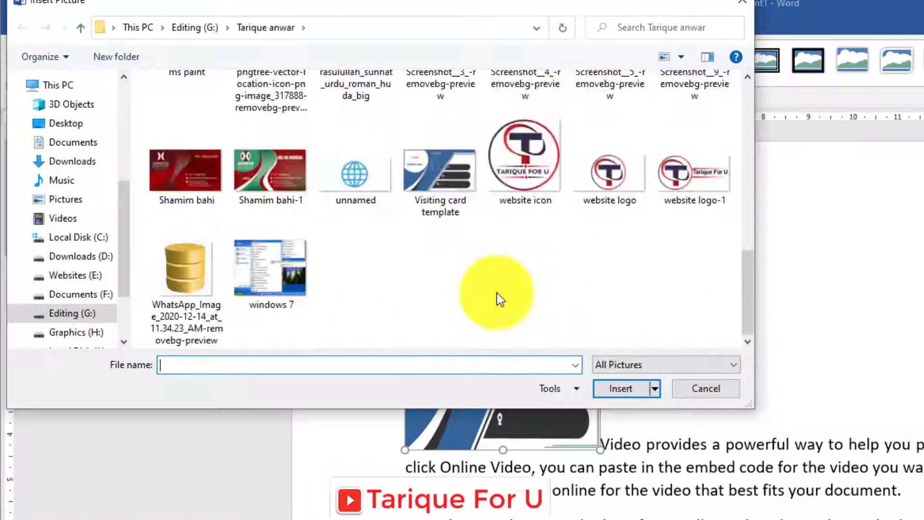
pyautogui.click(511, 164)
pyautogui.click(626, 389)
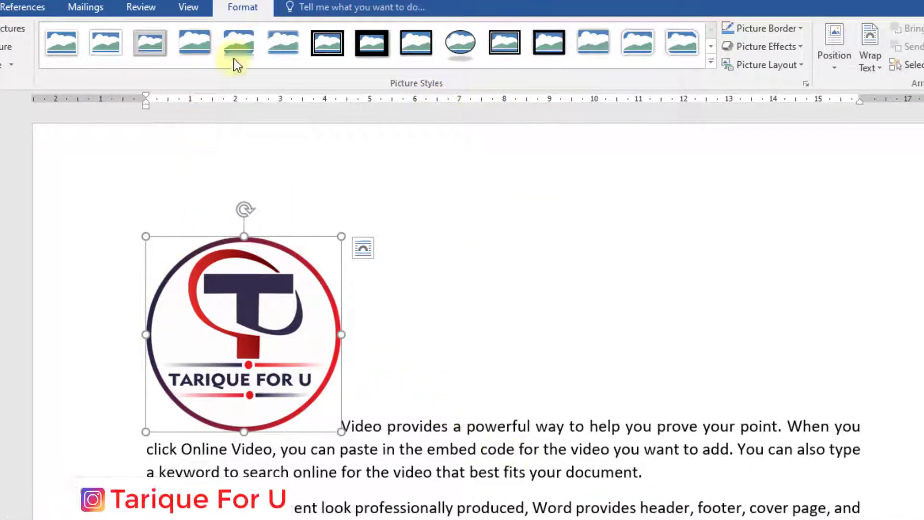
# Step: Expand the picture styles and preview the shadow, reflection and 3-D rotation effects on the logo without applying a rotation
pyautogui.click(711, 62)
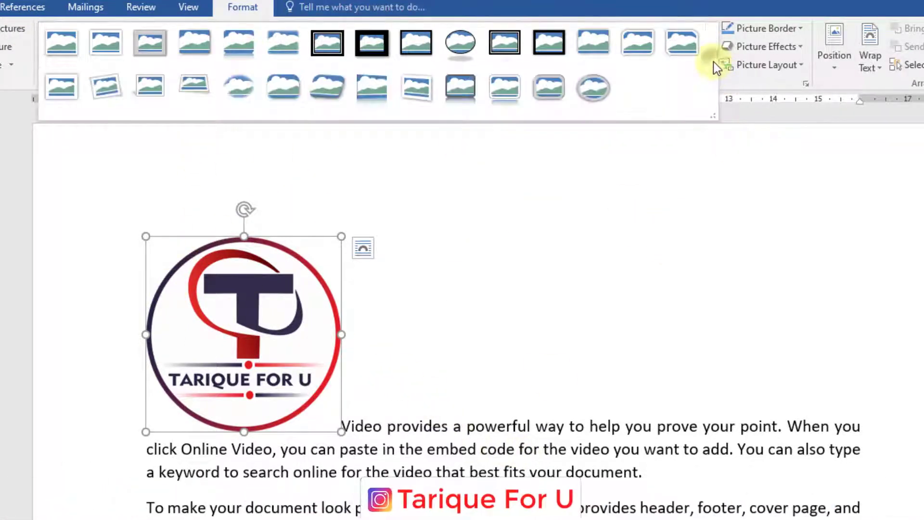
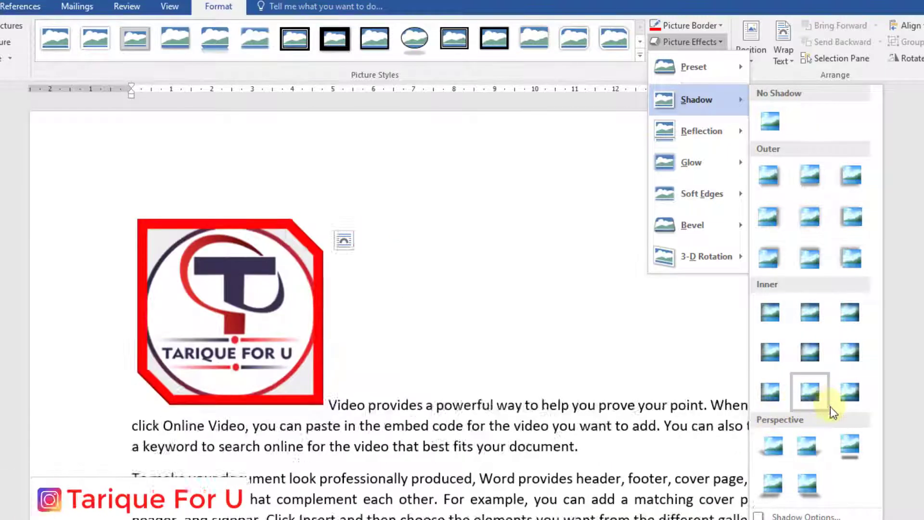
pyautogui.moveTo(730, 138)
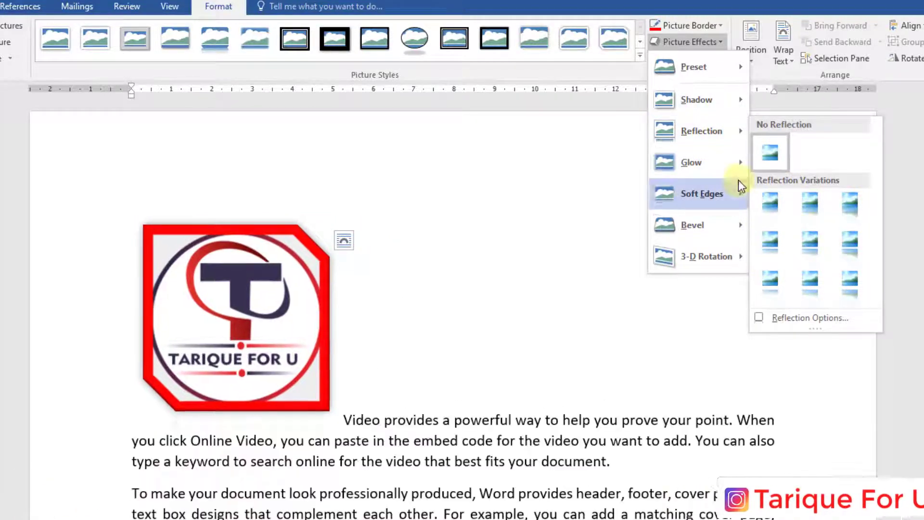
pyautogui.moveTo(741, 257)
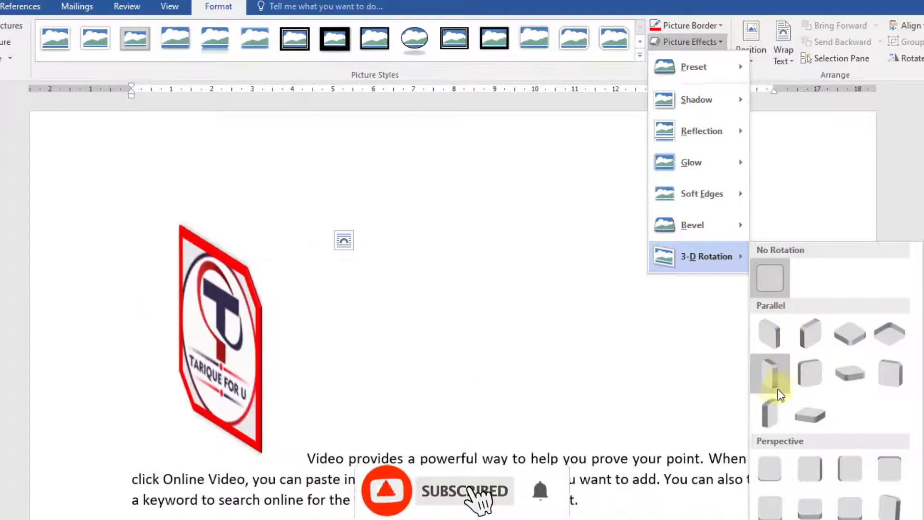
pyautogui.moveTo(712, 103)
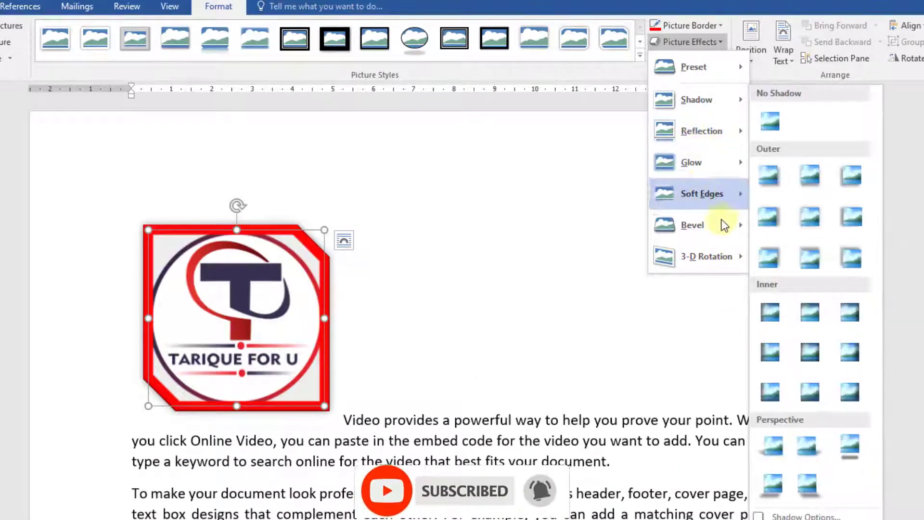
pyautogui.click(901, 130)
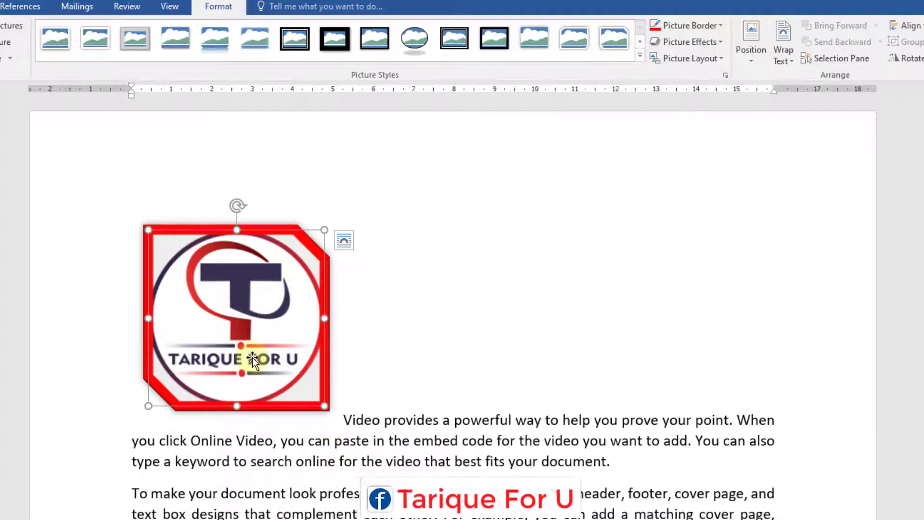
# Step: Position the logo at the page's top right with text wrapping and change its position to the middle center
pyautogui.click(752, 58)
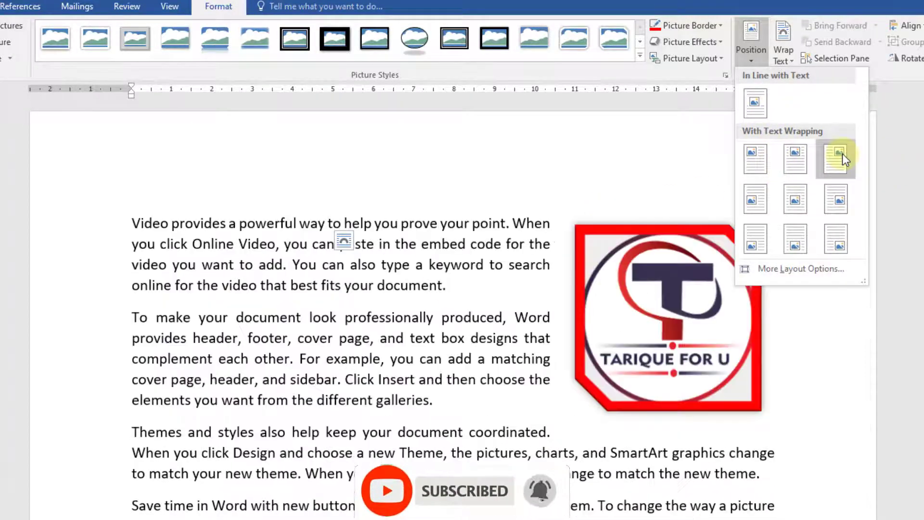
pyautogui.click(841, 153)
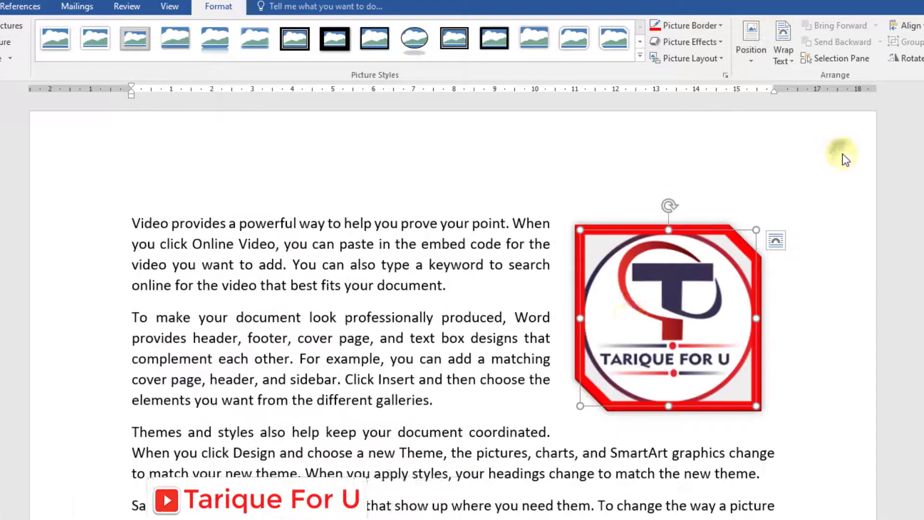
pyautogui.click(763, 66)
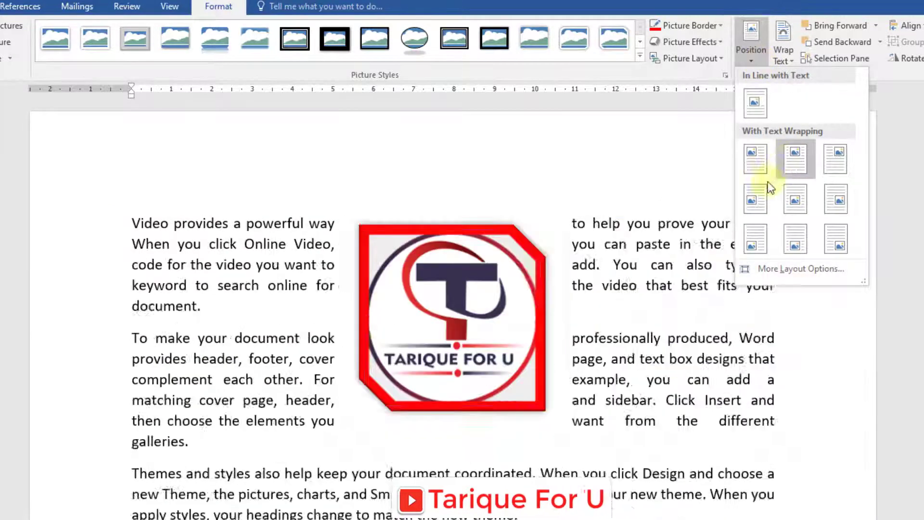
pyautogui.click(784, 205)
pyautogui.scroll(-10, 592, 361)
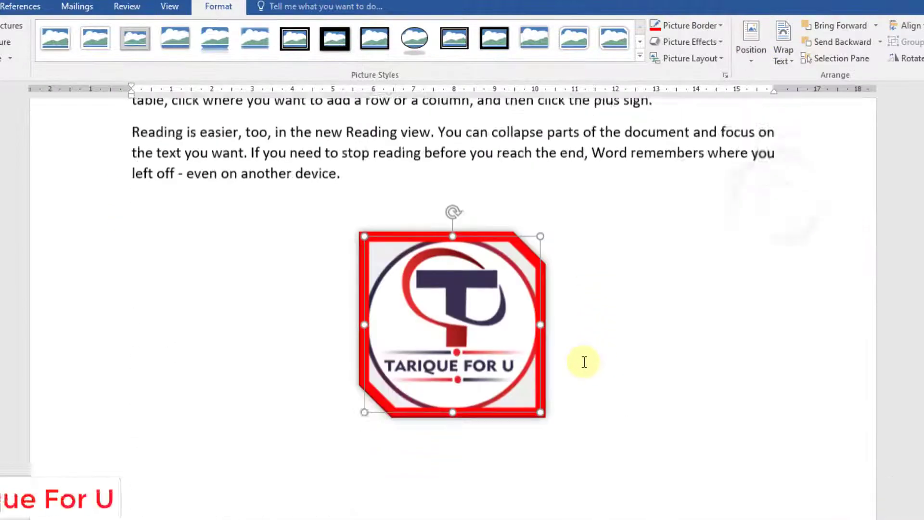
pyautogui.scroll(10, 579, 378)
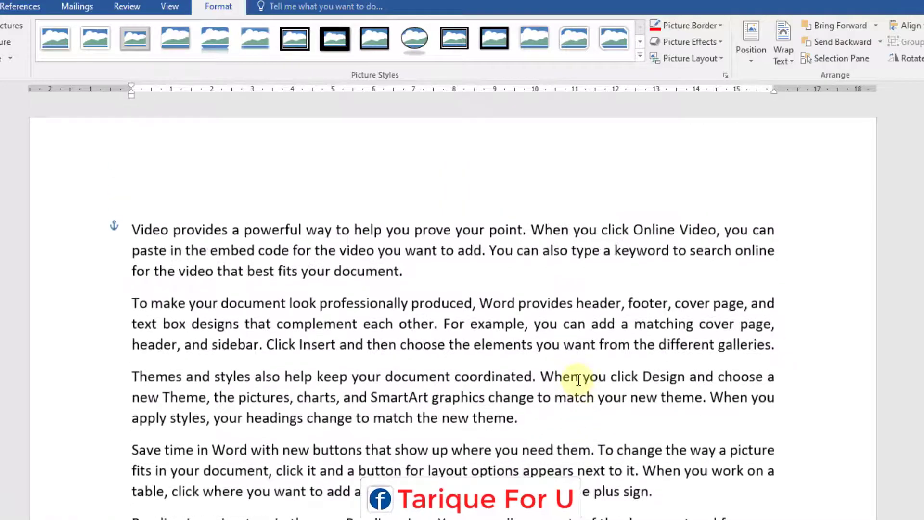
# Step: Position the logo at the bottom left of the page with text wrapping
pyautogui.click(757, 59)
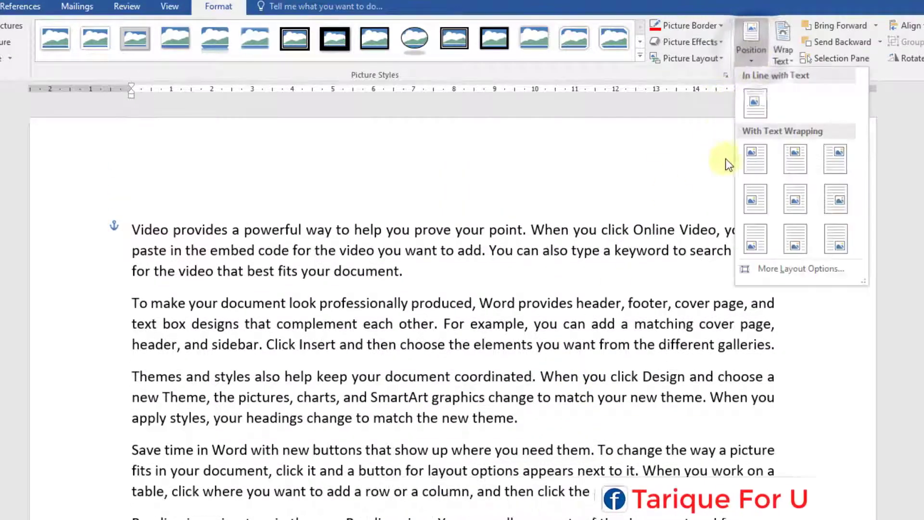
pyautogui.click(756, 247)
pyautogui.scroll(-12, 756, 247)
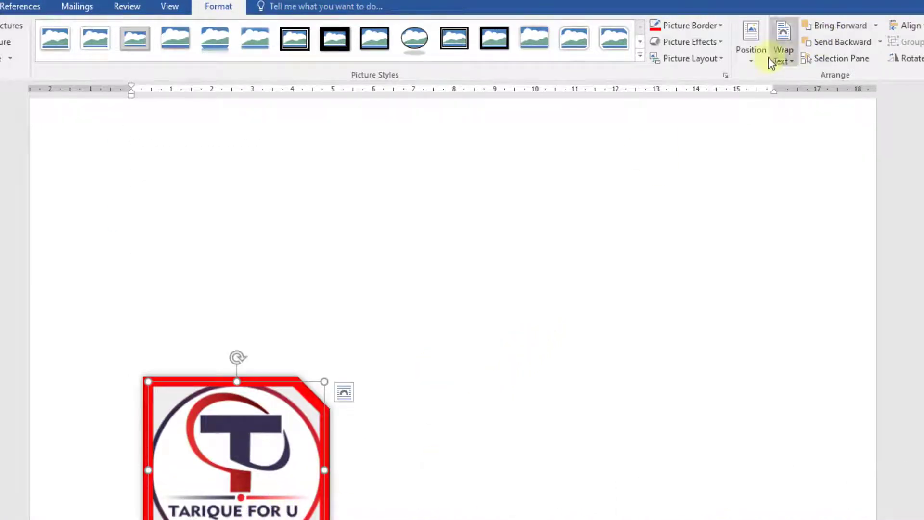
# Step: Position the logo at the top left of the page with text wrapping and nudge it slightly to the right
pyautogui.click(755, 59)
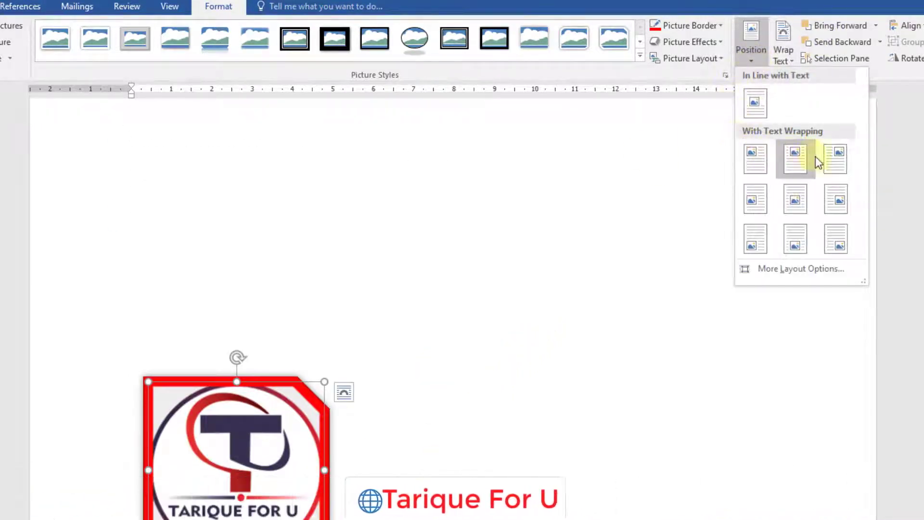
pyautogui.click(755, 157)
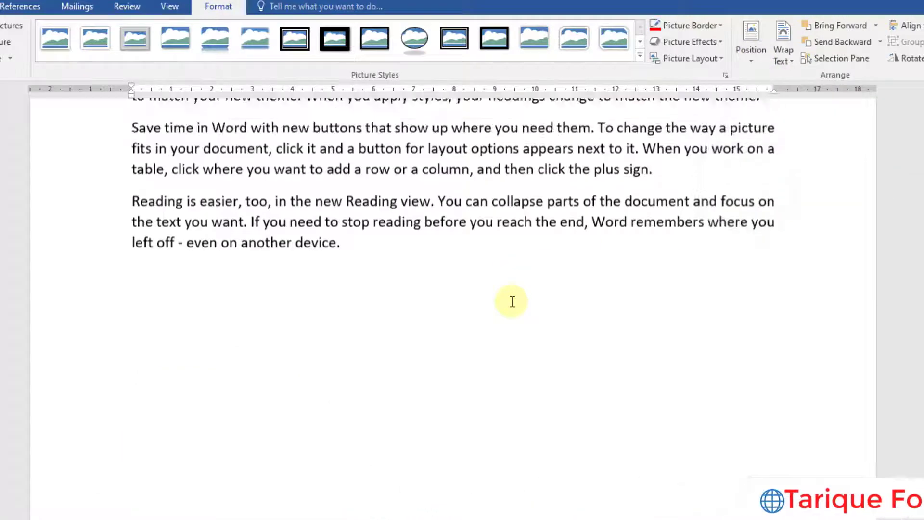
pyautogui.scroll(7, 510, 301)
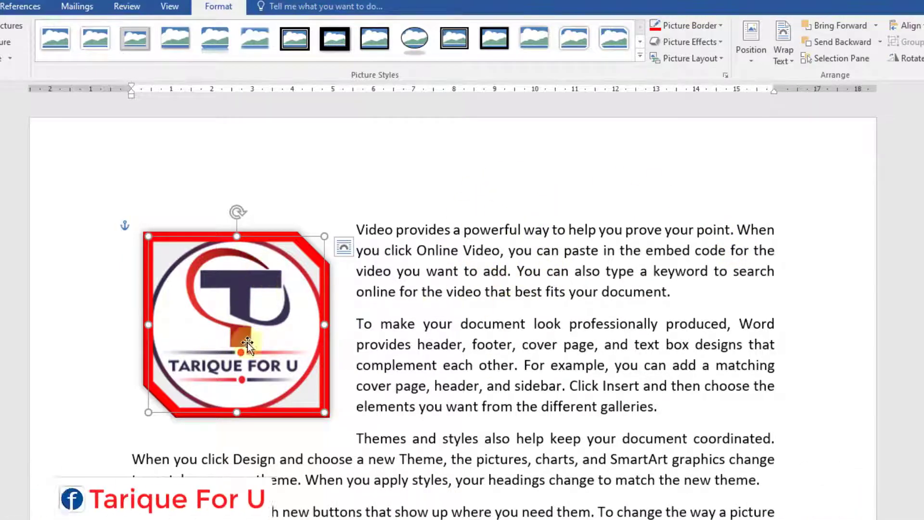
pyautogui.moveTo(223, 337); pyautogui.dragTo(229, 293)
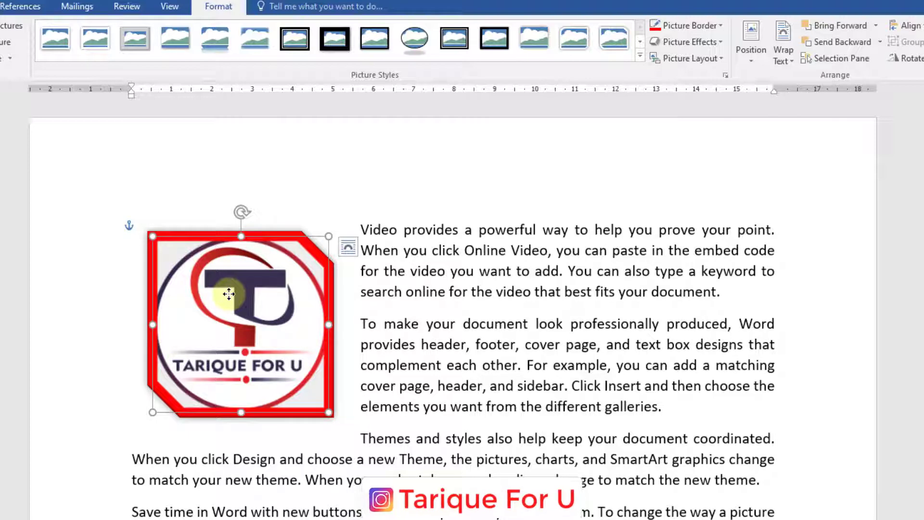
# Step: Set the logo's text wrapping to In Line with Text and move it inside the first paragraph, after "Video p"
pyautogui.click(792, 61)
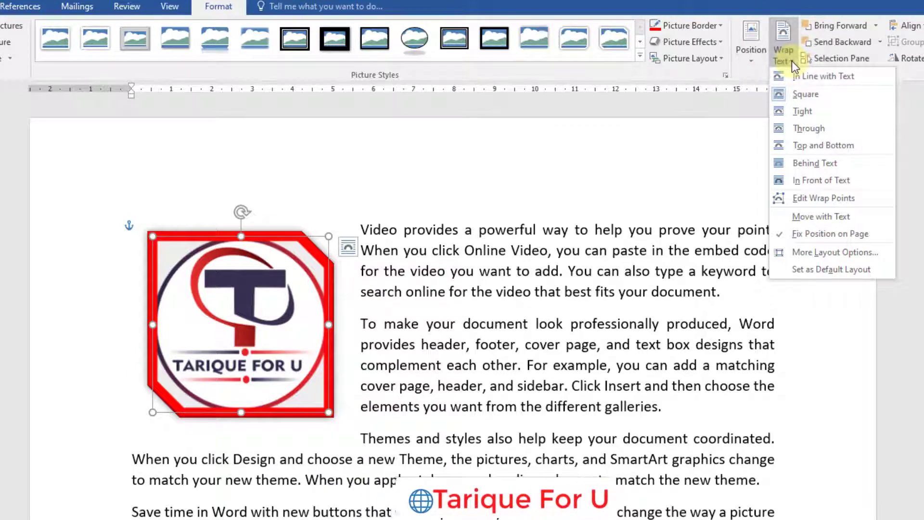
pyautogui.click(798, 75)
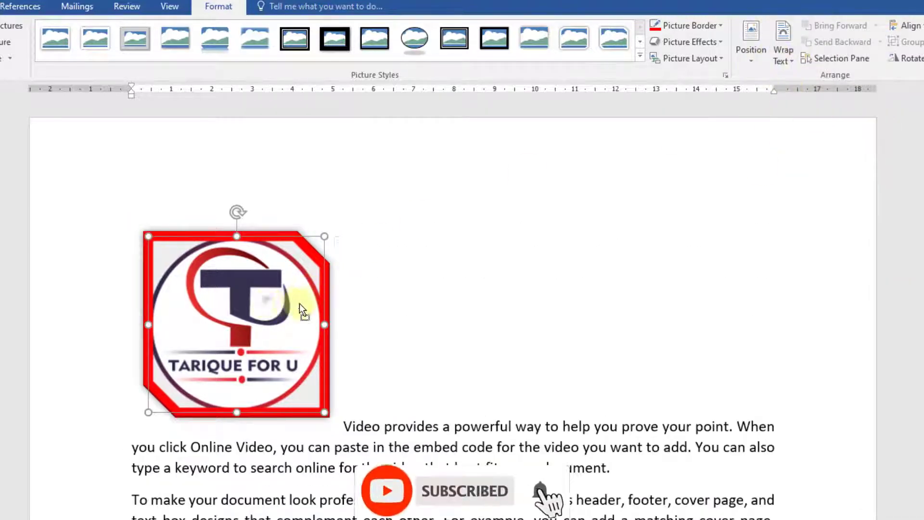
pyautogui.moveTo(394, 304); pyautogui.dragTo(392, 305)
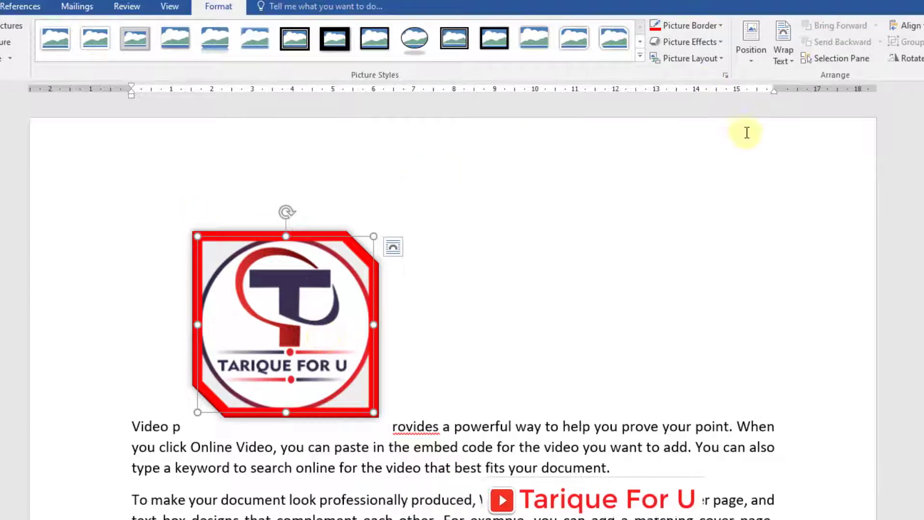
# Step: Set the logo's text wrapping to Square and move it to the middle of the second and third paragraphs
pyautogui.click(786, 56)
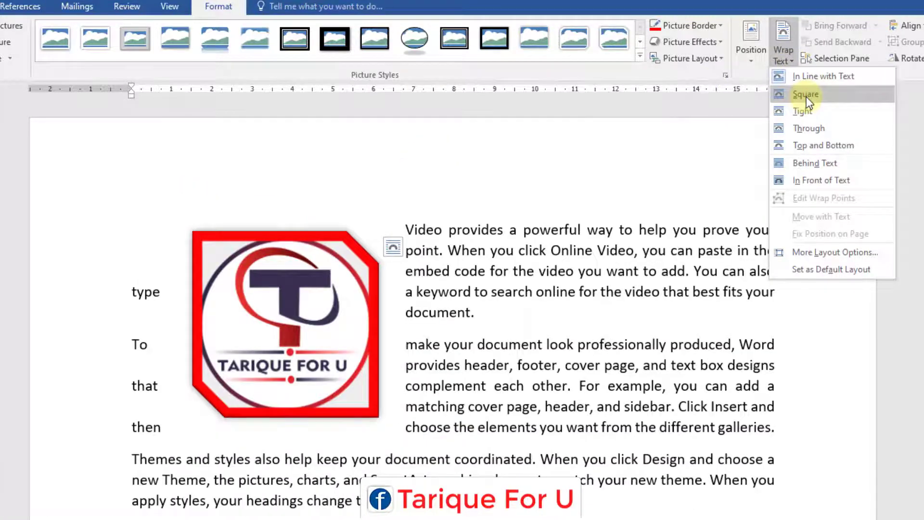
pyautogui.click(807, 96)
pyautogui.moveTo(336, 332); pyautogui.dragTo(483, 384)
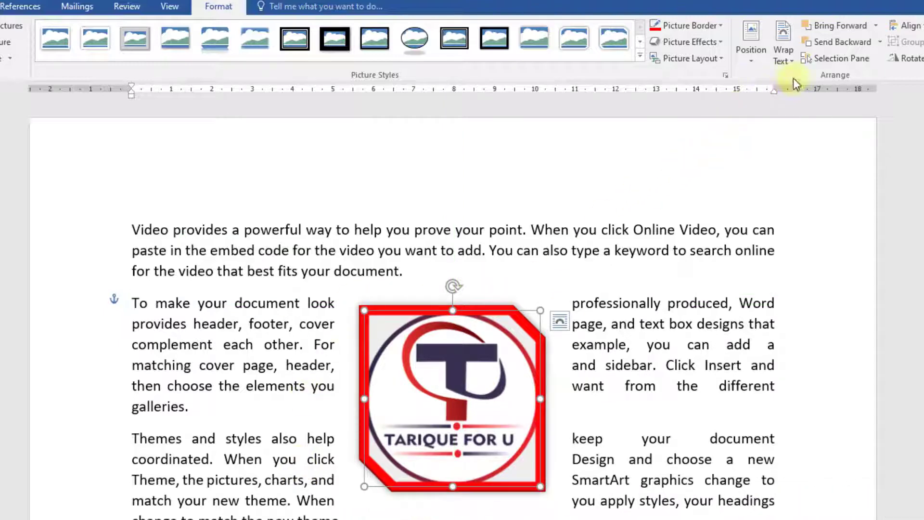
# Step: Set the logo's text wrapping to Tight, move it down about two lines, and check the text flow around it
pyautogui.click(789, 60)
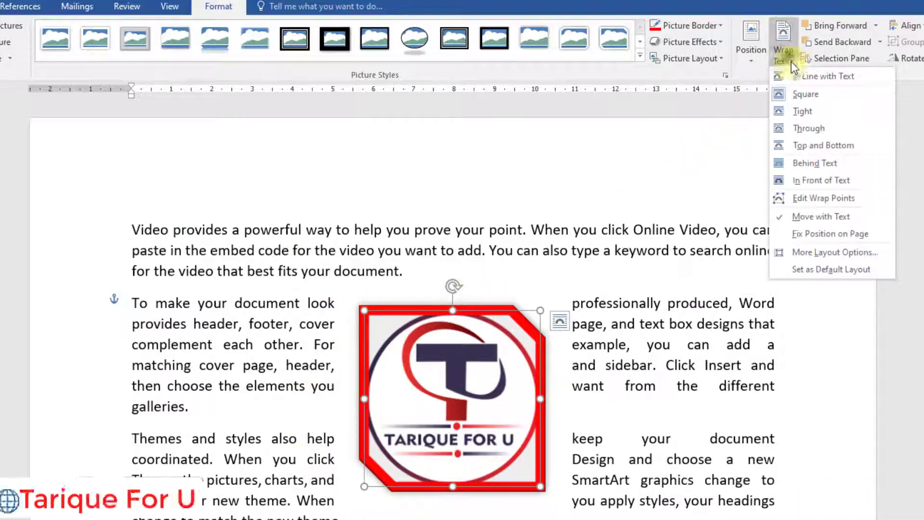
pyautogui.click(810, 112)
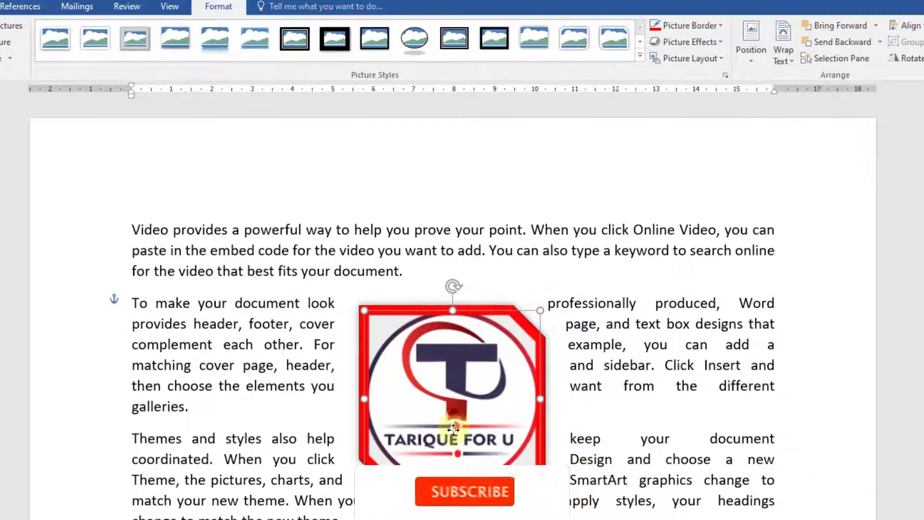
pyautogui.moveTo(464, 397); pyautogui.dragTo(464, 438)
pyautogui.click(593, 418)
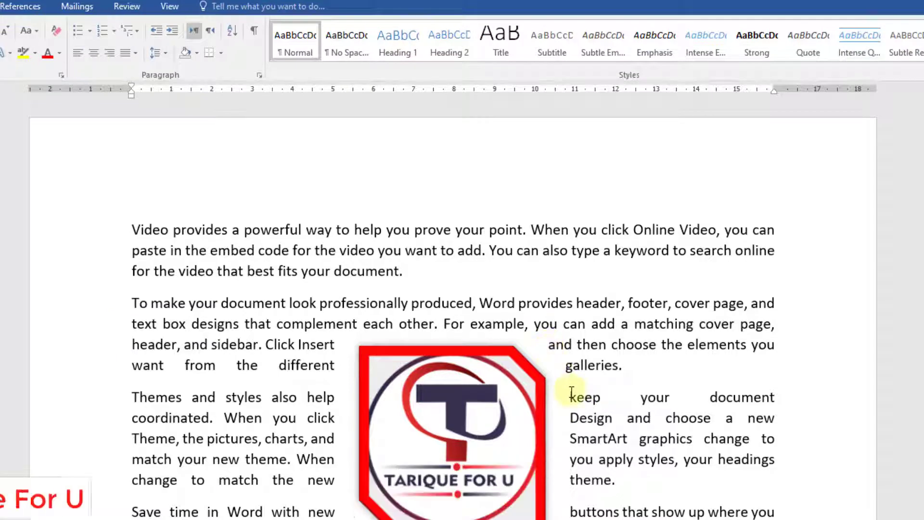
pyautogui.click(462, 409)
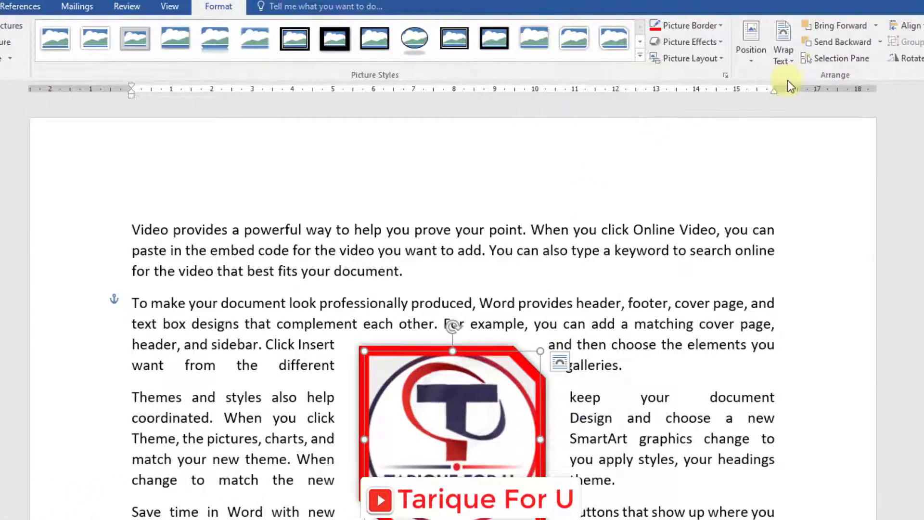
# Step: Set the logo's text wrapping to Top and Bottom
pyautogui.click(794, 62)
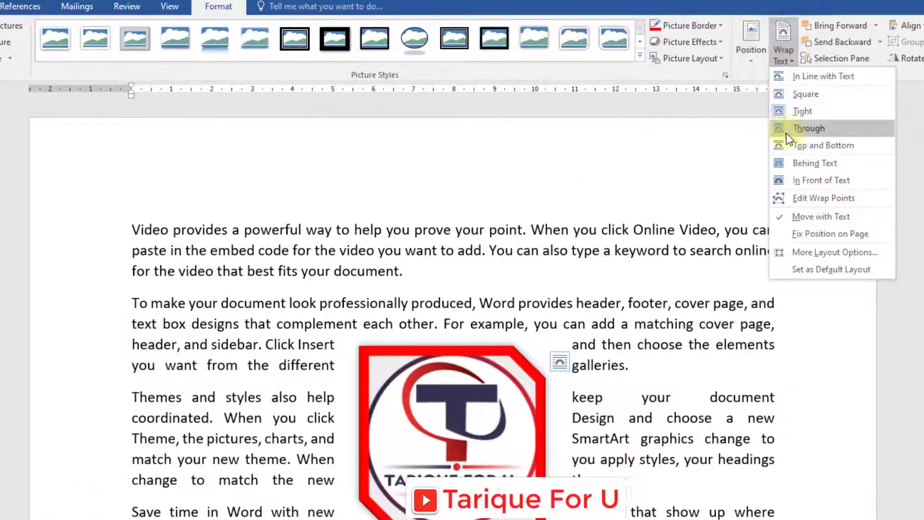
pyautogui.click(814, 145)
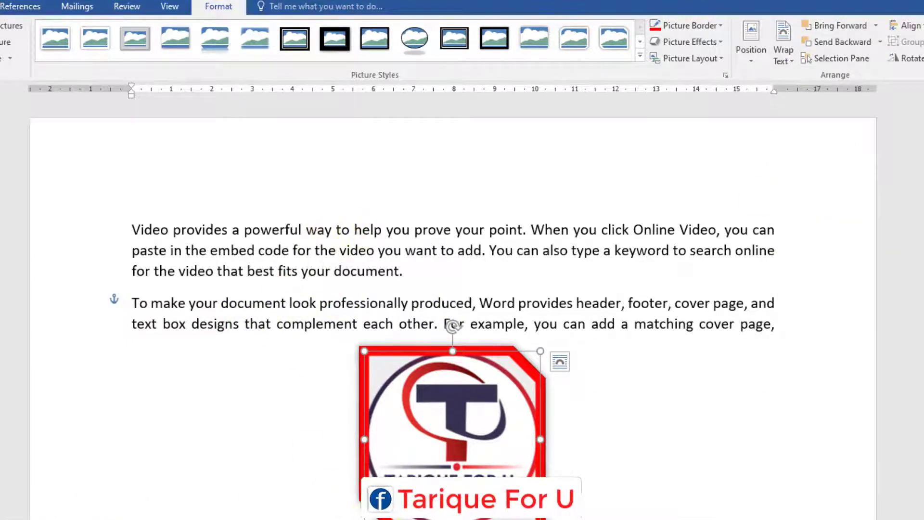
# Step: Set the logo's text wrapping to In Front of Text and move it over the second to fourth paragraphs
pyautogui.click(793, 61)
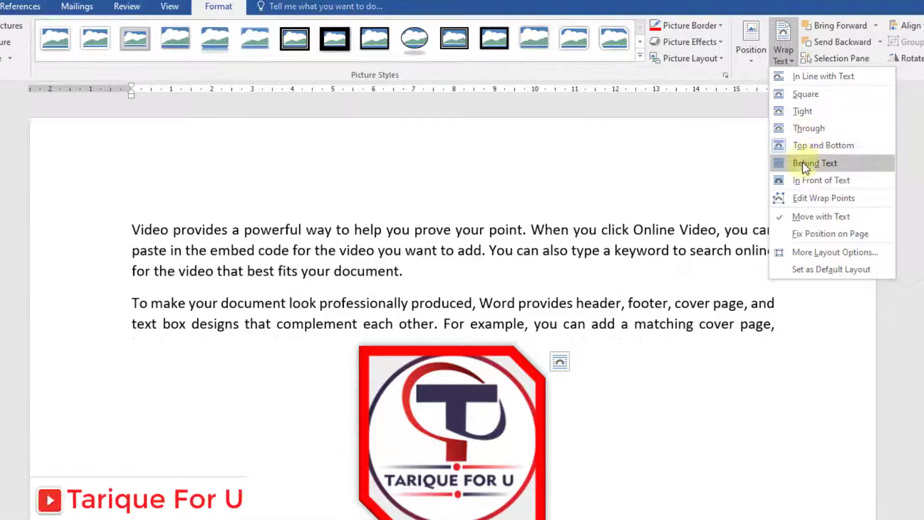
pyautogui.click(822, 180)
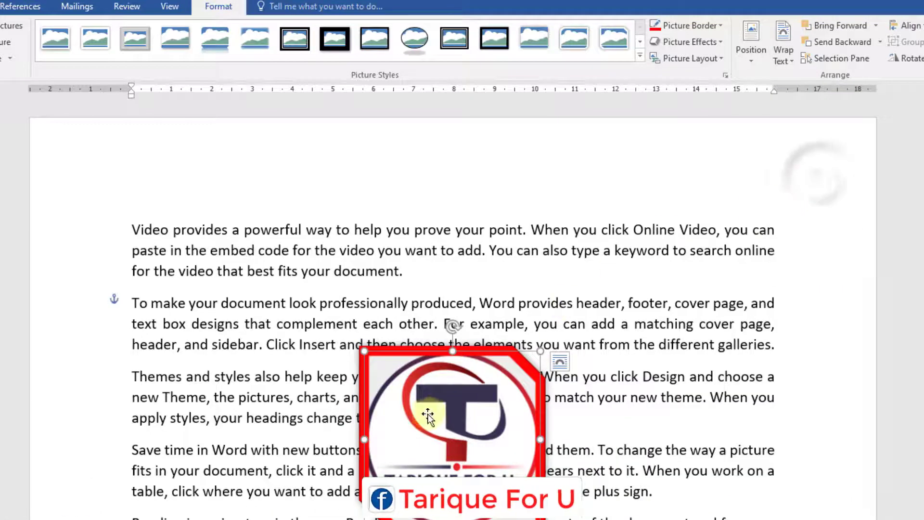
pyautogui.moveTo(427, 415); pyautogui.dragTo(397, 430)
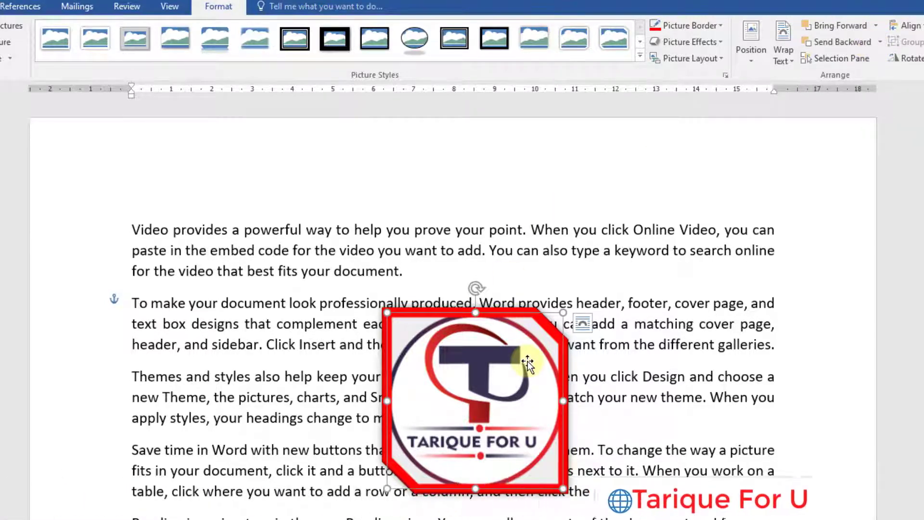
pyautogui.moveTo(528, 361); pyautogui.dragTo(466, 346)
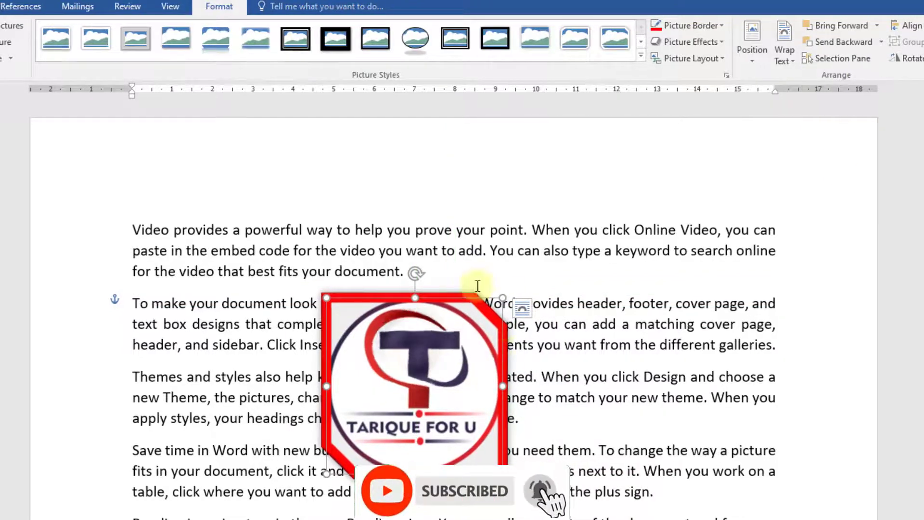
# Step: Insert the "Visiting card template" picture from the Tarique anwar folder inside the word "want" in the first paragraph
pyautogui.click(527, 226)
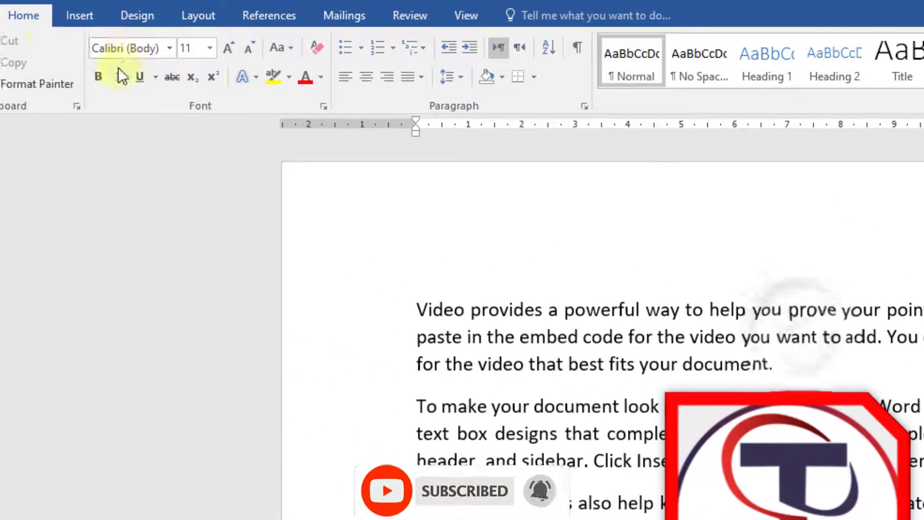
pyautogui.click(77, 18)
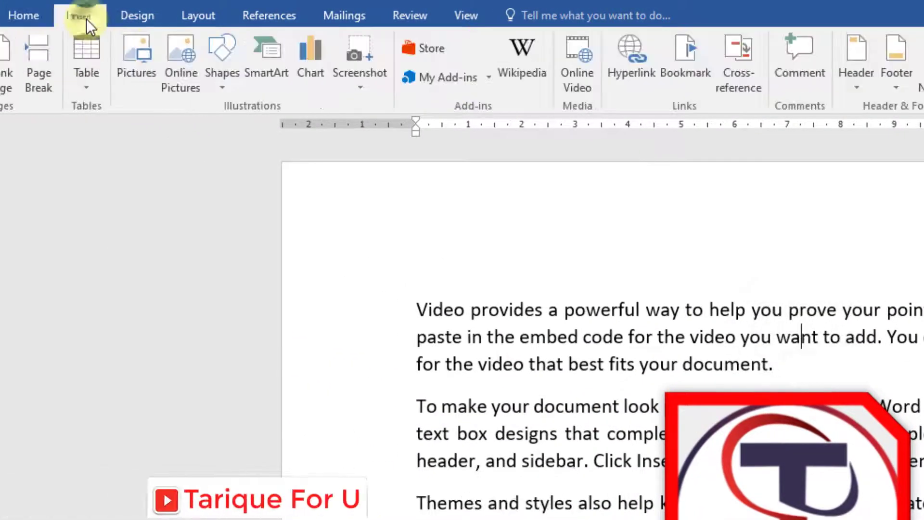
pyautogui.click(136, 65)
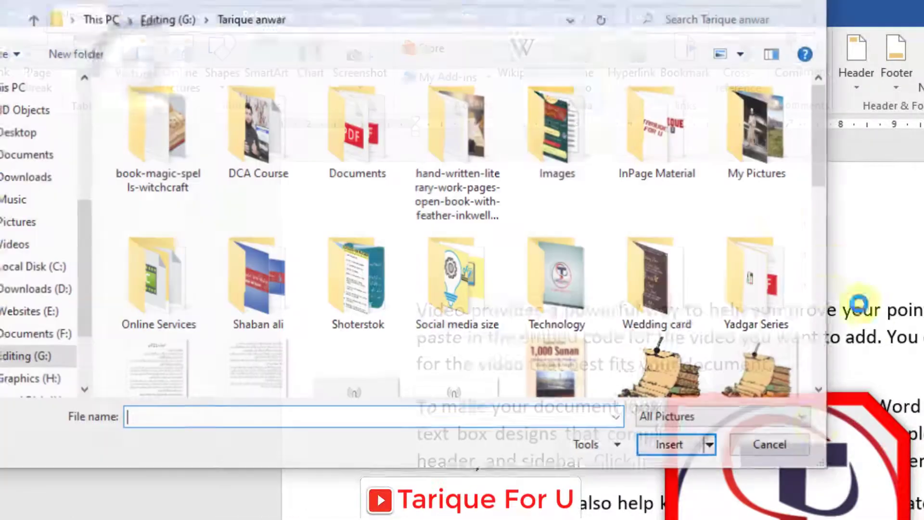
pyautogui.scroll(-10, 536, 333)
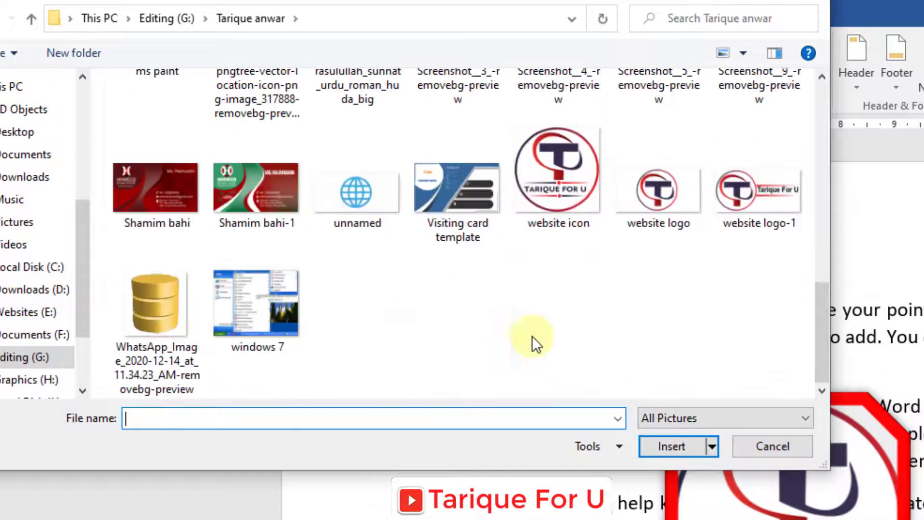
pyautogui.click(485, 190)
pyautogui.click(650, 442)
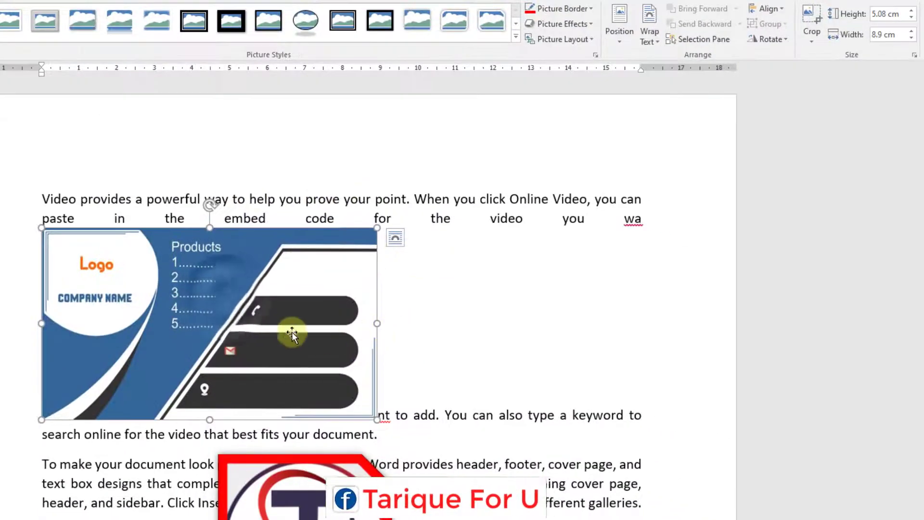
# Step: Move the card picture to the end of the first paragraph, let text flow around it, and place it overlapping the logo
pyautogui.moveTo(289, 331); pyautogui.dragTo(395, 436)
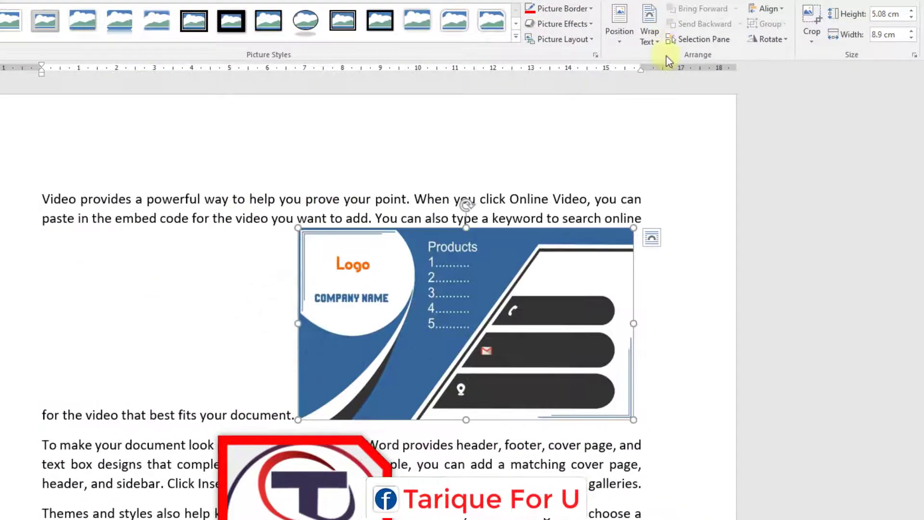
pyautogui.click(649, 34)
pyautogui.click(674, 104)
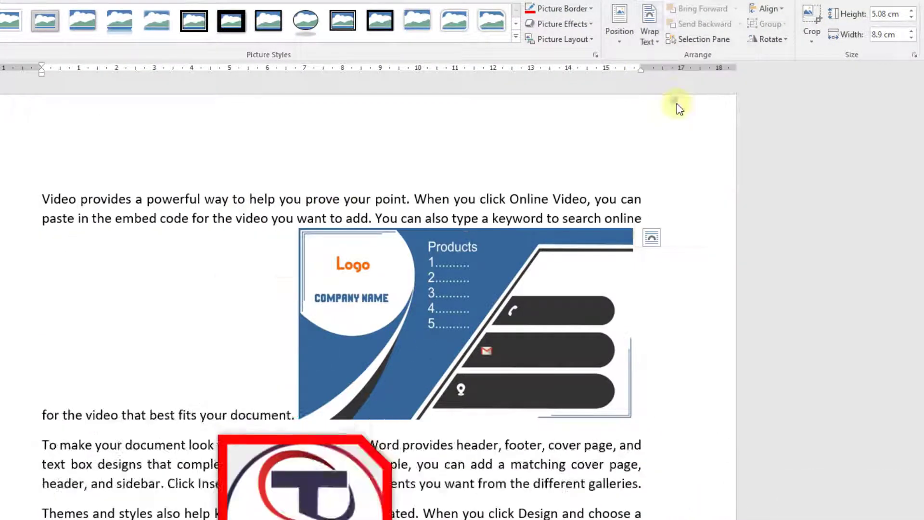
pyautogui.moveTo(487, 275); pyautogui.dragTo(468, 289)
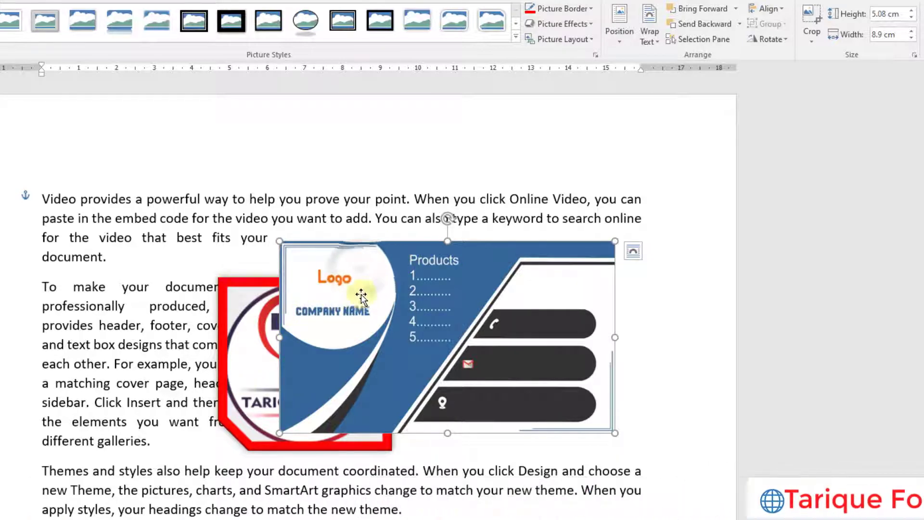
# Step: Send the card picture to the back behind the logo, and bring it forward over the logo again
pyautogui.click(741, 25)
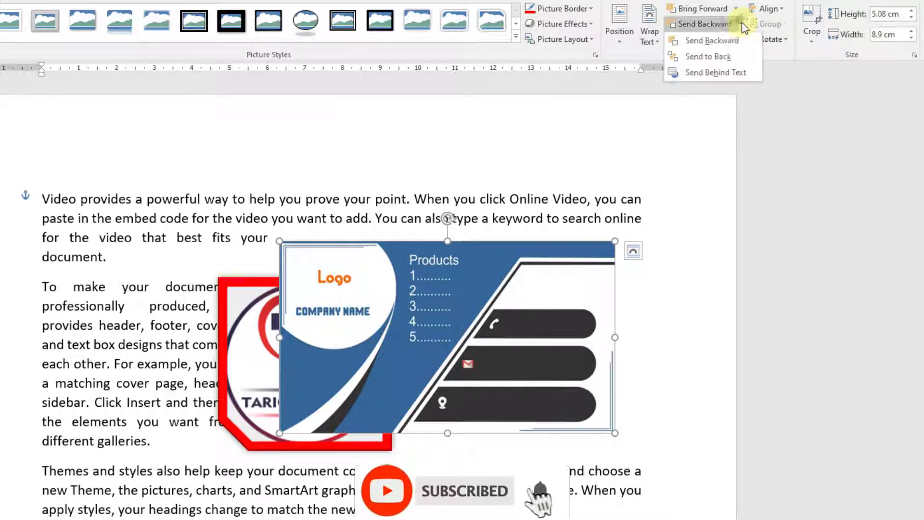
pyautogui.click(714, 54)
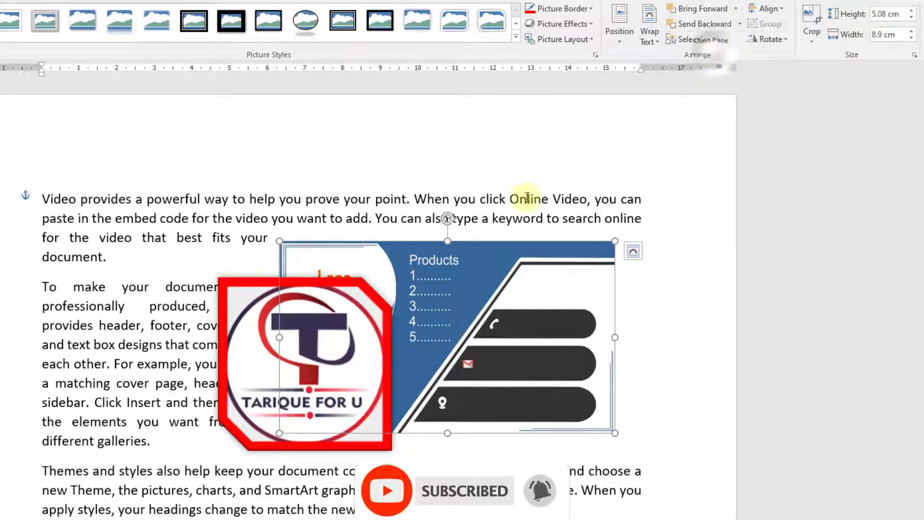
pyautogui.click(253, 308)
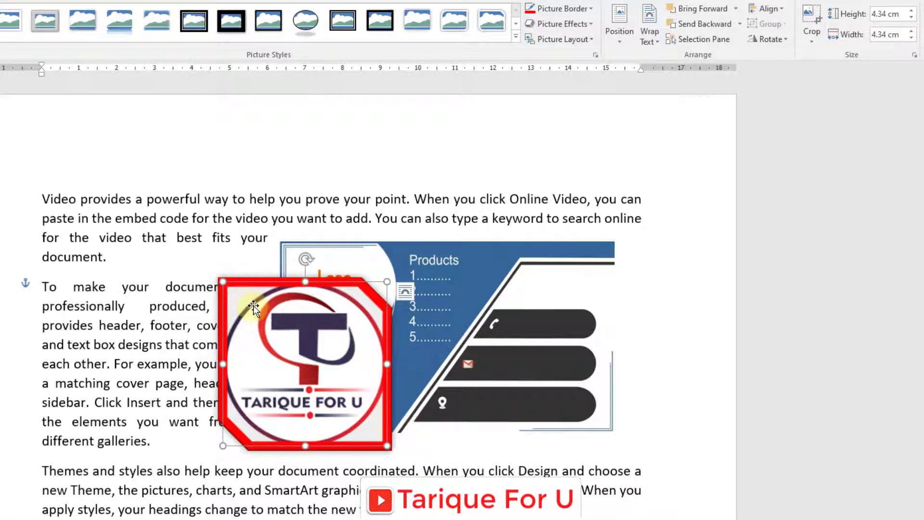
pyautogui.click(498, 255)
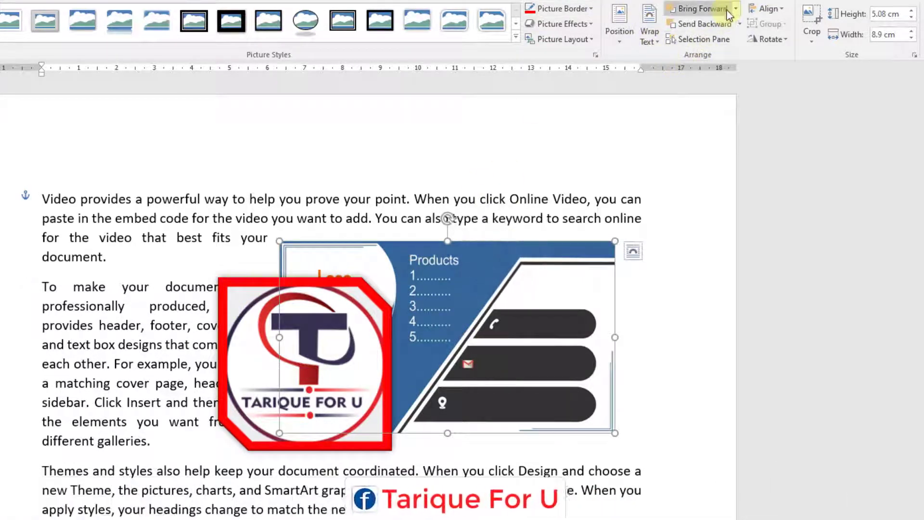
pyautogui.click(708, 9)
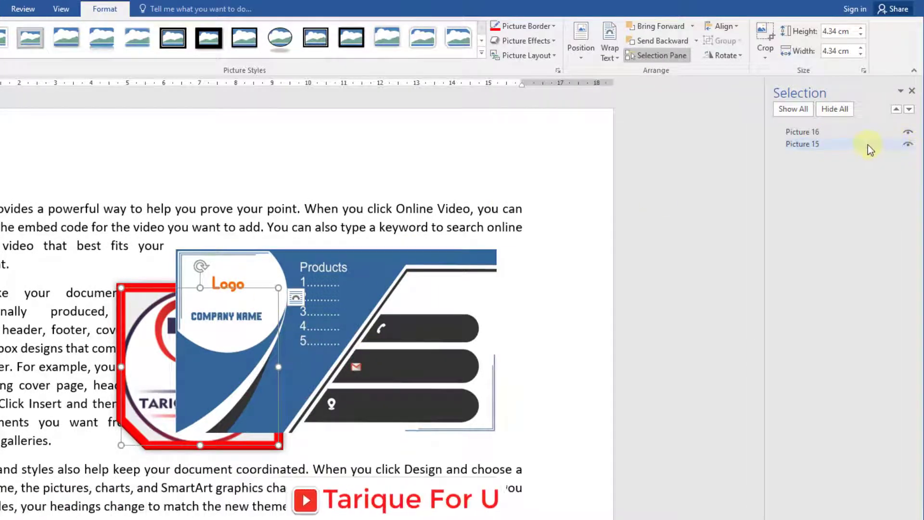
# Step: Hide and show Picture 16, and do the same for Picture 15, using their visibility toggles
pyautogui.click(908, 132)
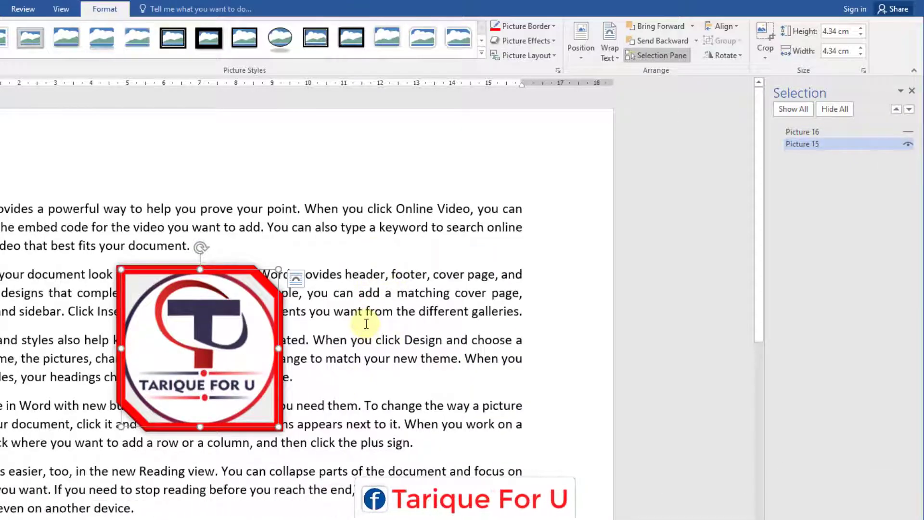
pyautogui.click(908, 131)
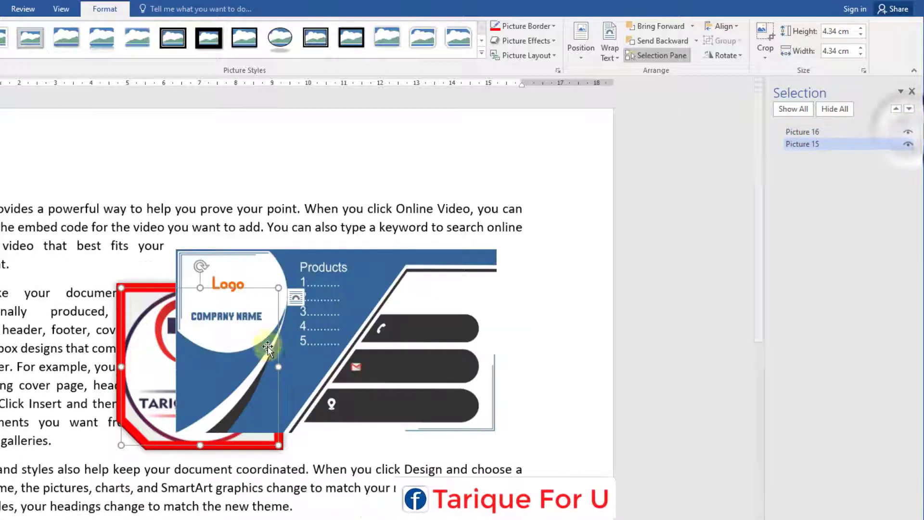
pyautogui.click(908, 144)
pyautogui.click(909, 144)
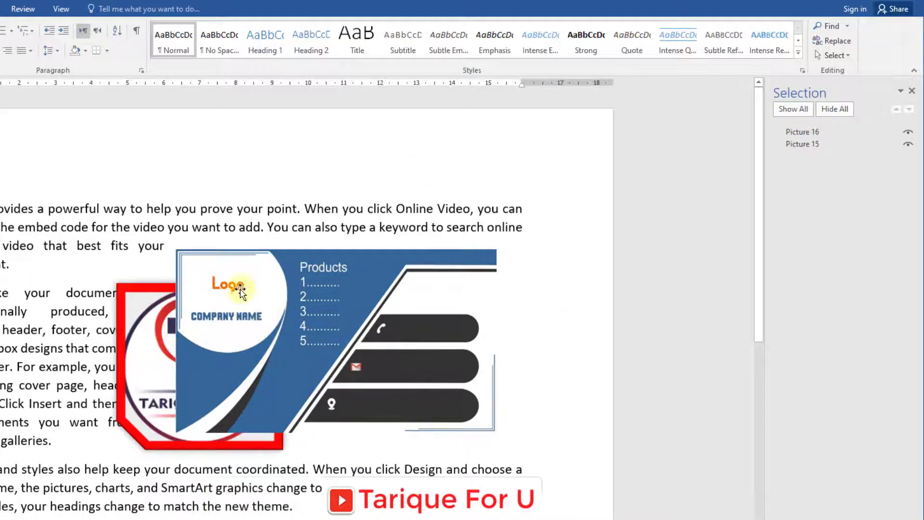
# Step: Delete the visiting card picture that overlaps the logo
pyautogui.click(150, 341)
pyautogui.click(348, 289)
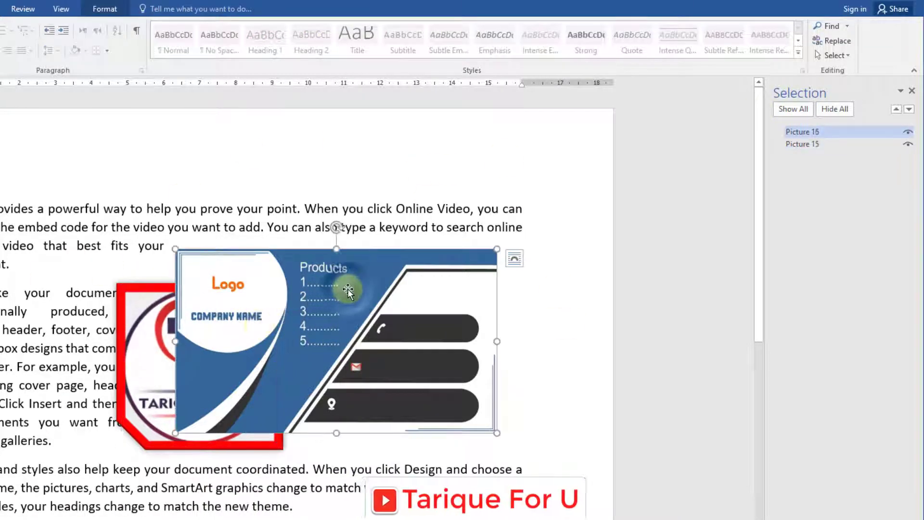
pyautogui.press('Delete')
# Step: Align the logo to the left margin, and change its alignment to Align Center
pyautogui.click(197, 320)
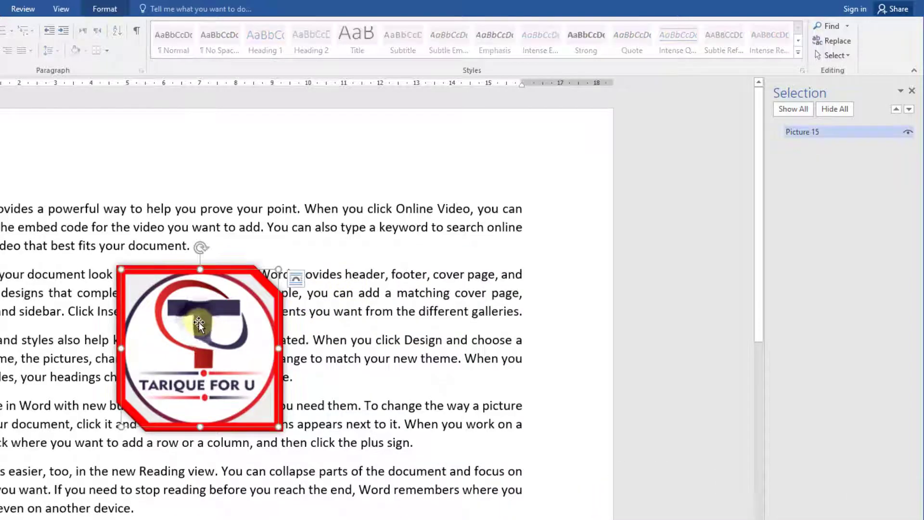
pyautogui.click(98, 11)
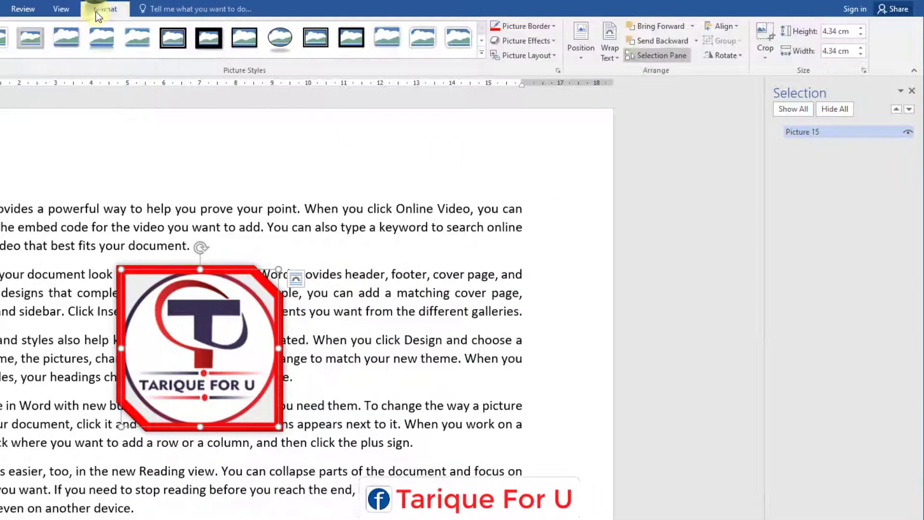
pyautogui.click(738, 27)
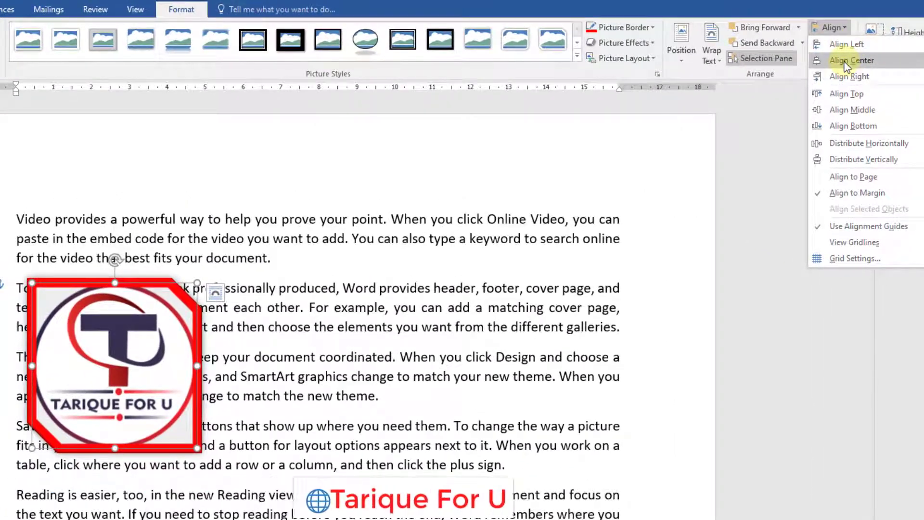
pyautogui.click(847, 61)
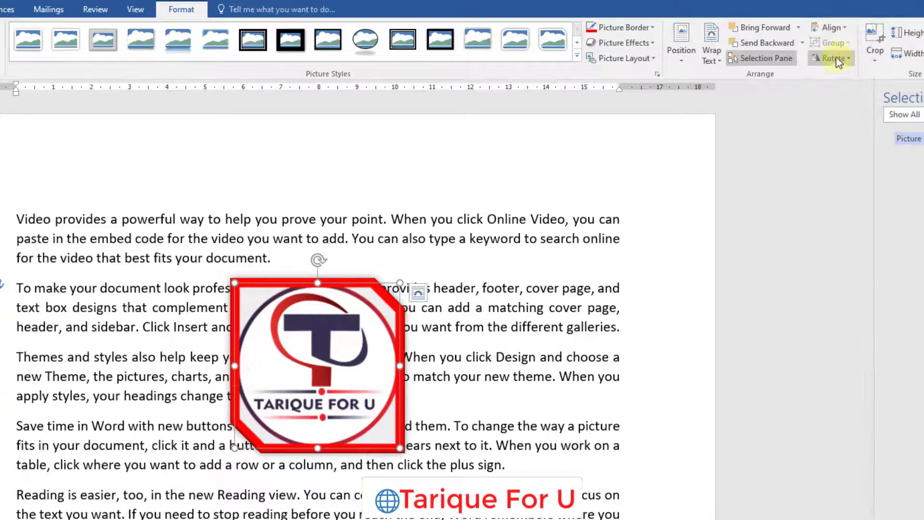
# Step: Align the logo to the top margin with Align Top
pyautogui.click(844, 28)
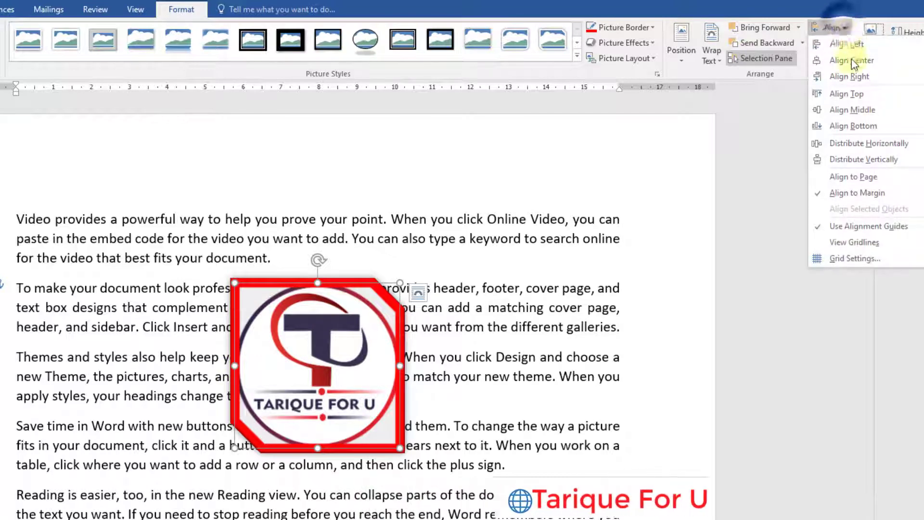
pyautogui.click(851, 95)
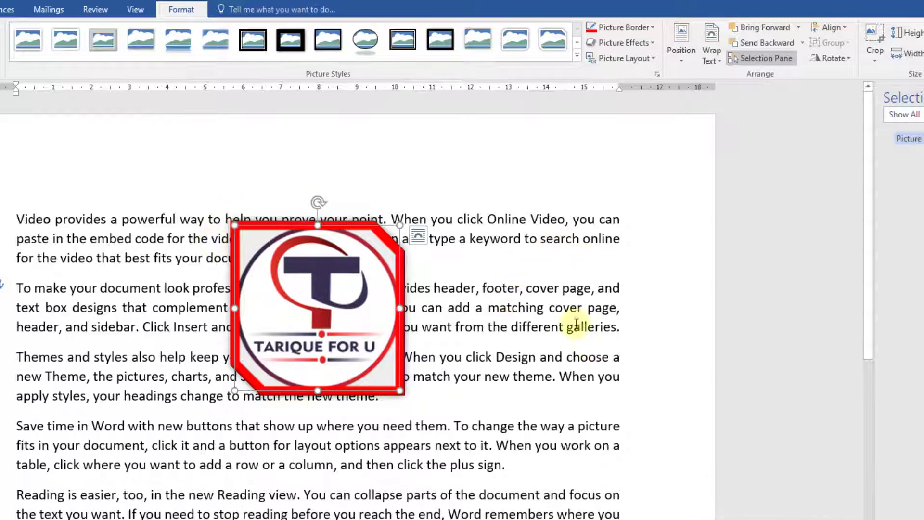
pyautogui.click(845, 30)
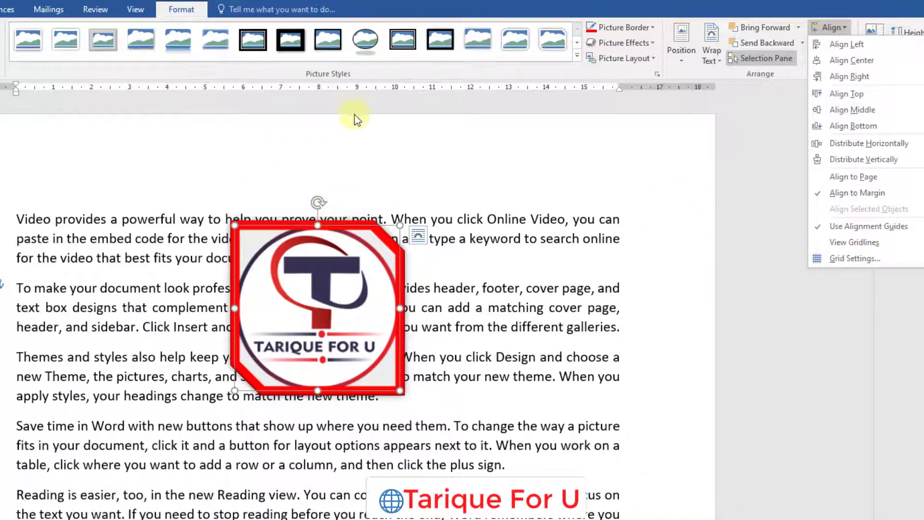
pyautogui.click(848, 93)
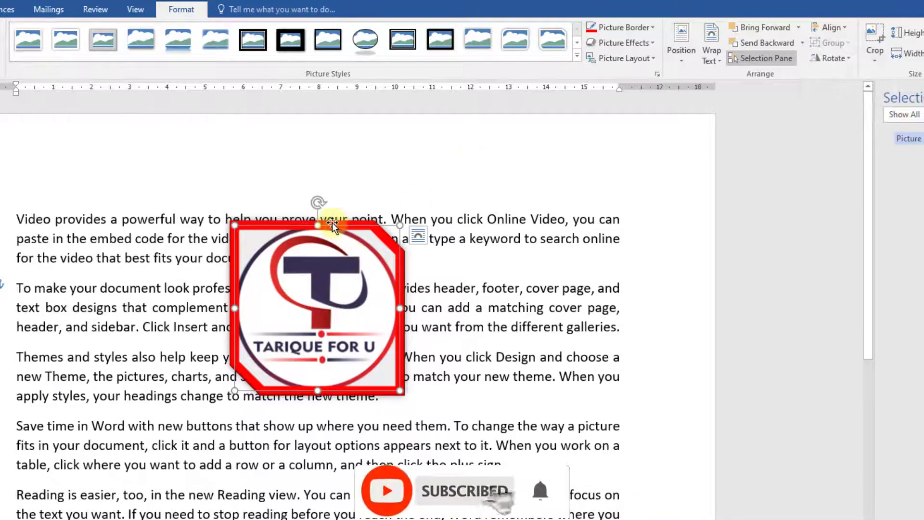
# Step: Switch the alignment reference to Align to Page and align the logo to the top of the page
pyautogui.click(848, 30)
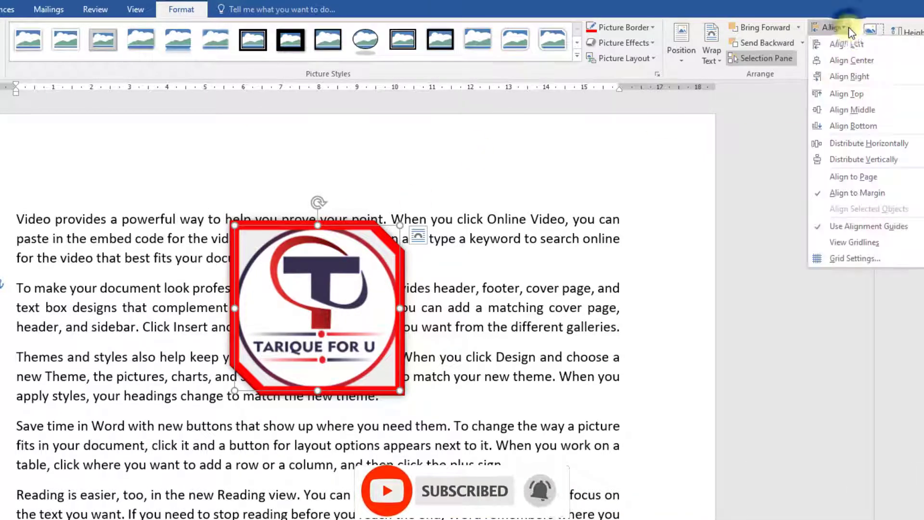
pyautogui.click(853, 181)
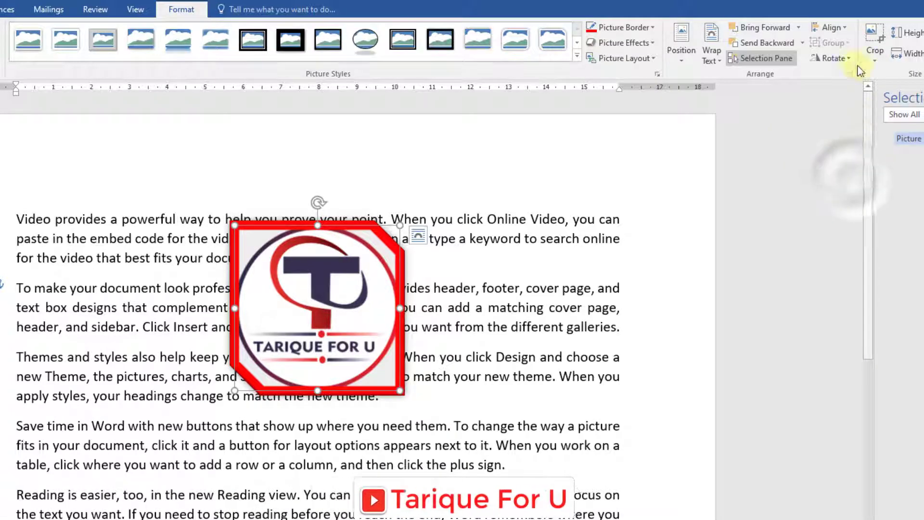
pyautogui.click(854, 27)
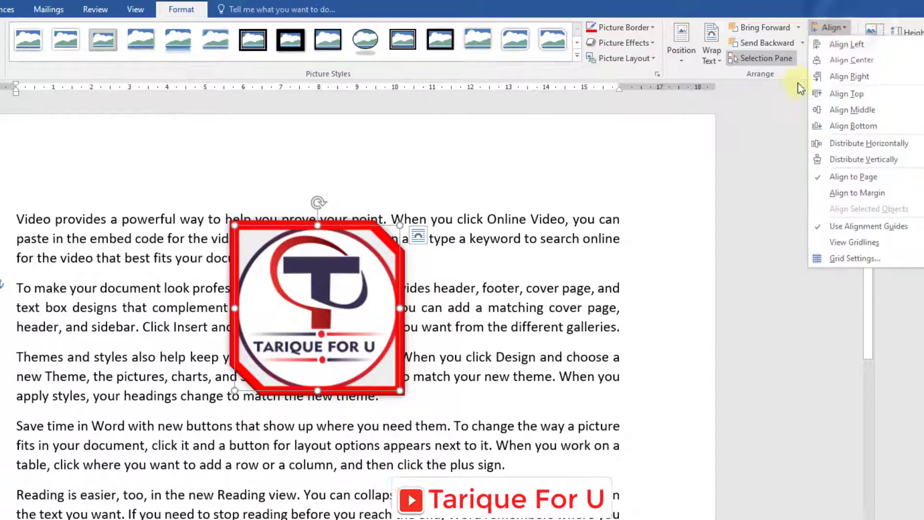
pyautogui.click(854, 94)
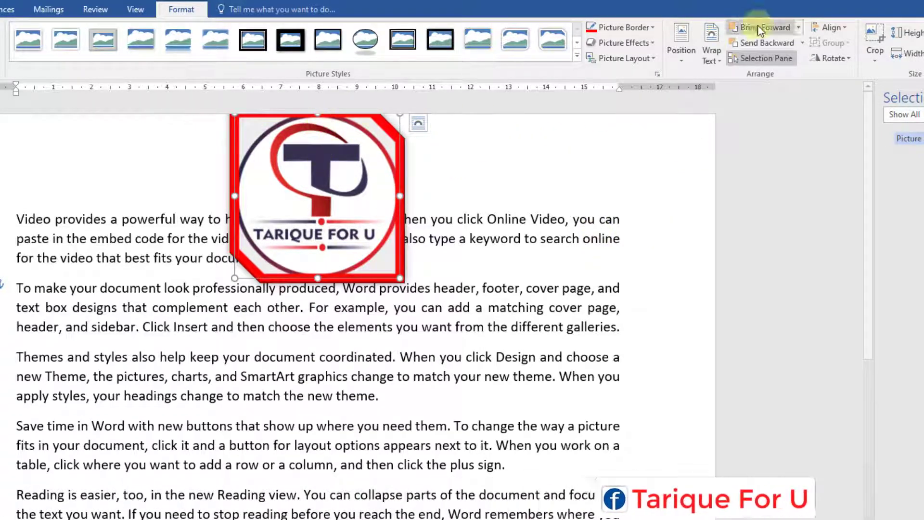
# Step: Switch the alignment reference to Align to Margin and centre the logo vertically between the margins with Align Middle
pyautogui.click(847, 29)
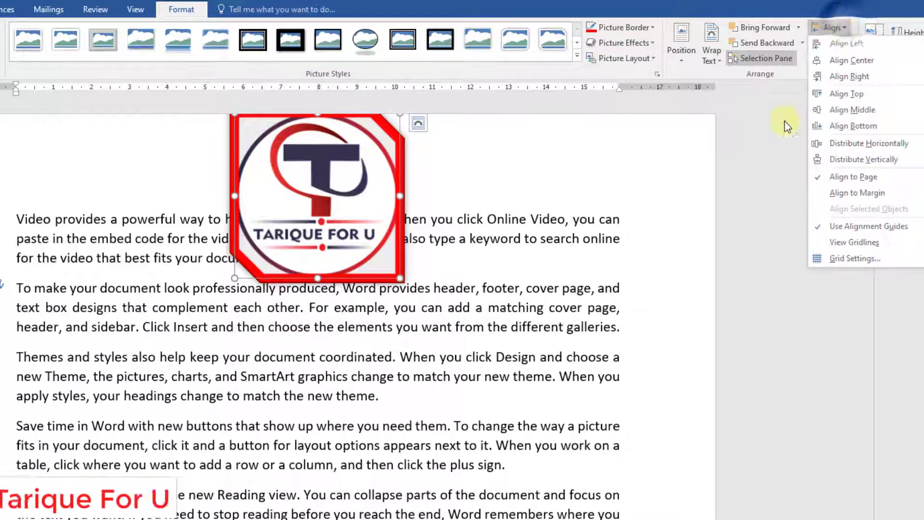
pyautogui.click(843, 195)
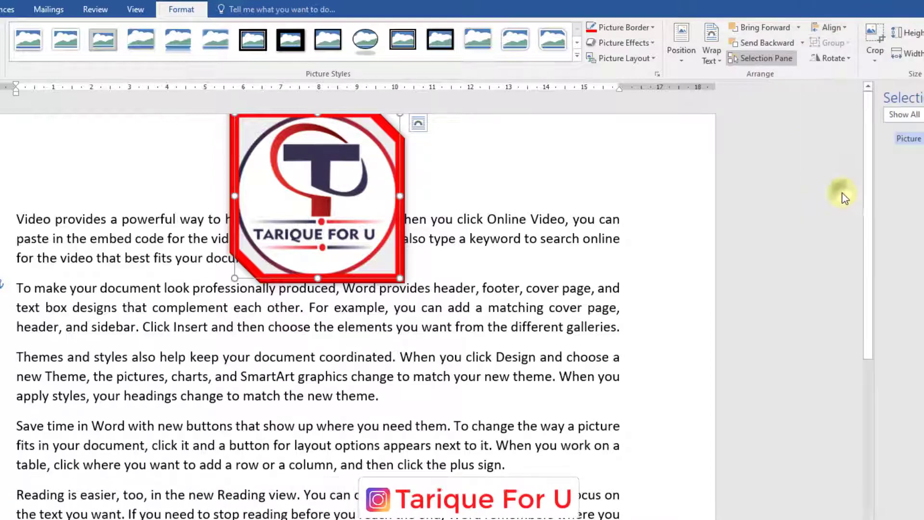
pyautogui.click(841, 26)
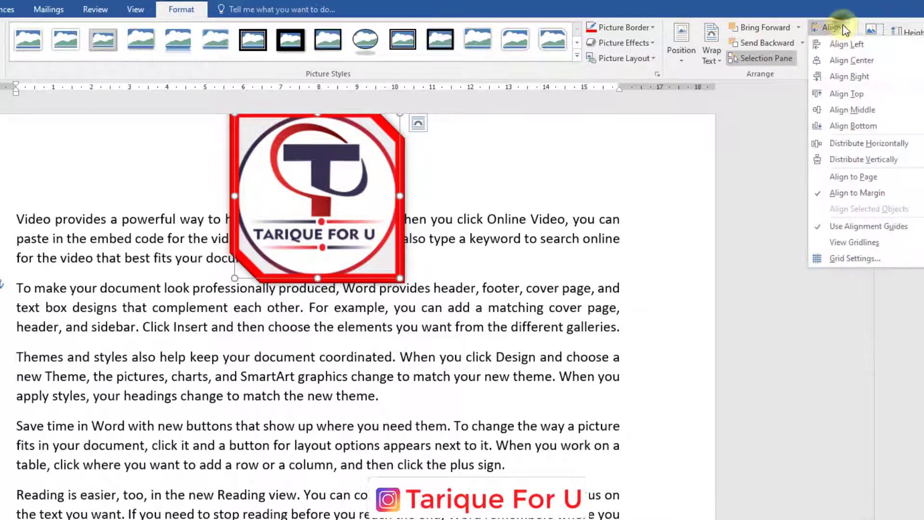
pyautogui.click(842, 114)
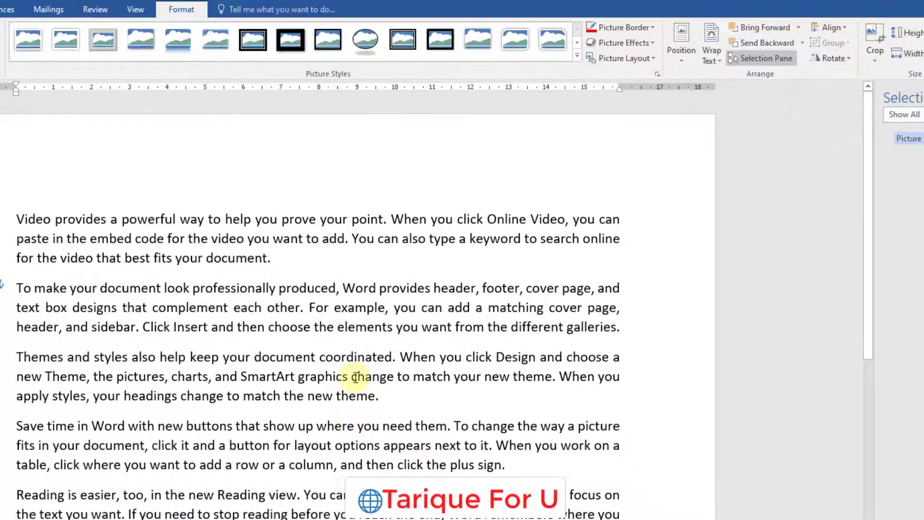
pyautogui.scroll(-9, 346, 381)
pyautogui.scroll(2, 338, 392)
pyautogui.scroll(5, 338, 397)
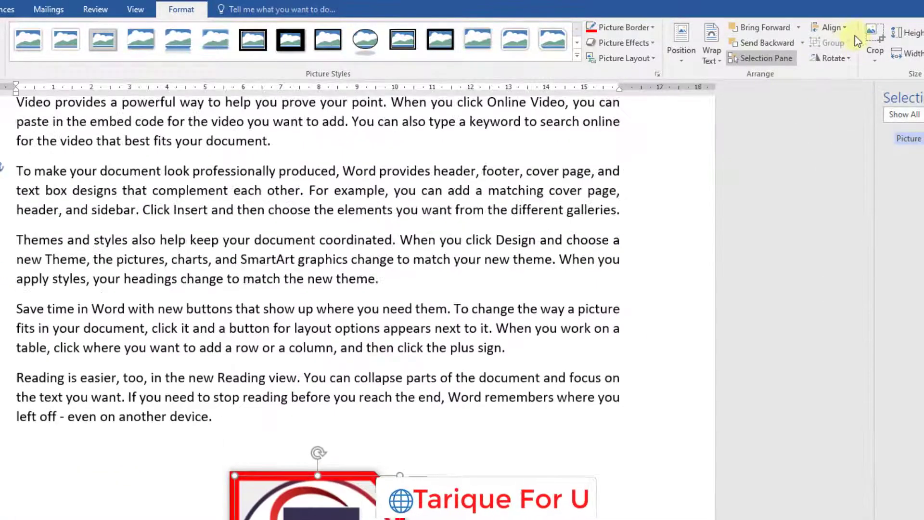
# Step: Align the logo to the top margin with Align Top and compare its position with the highlighted body text
pyautogui.click(829, 27)
pyautogui.click(852, 94)
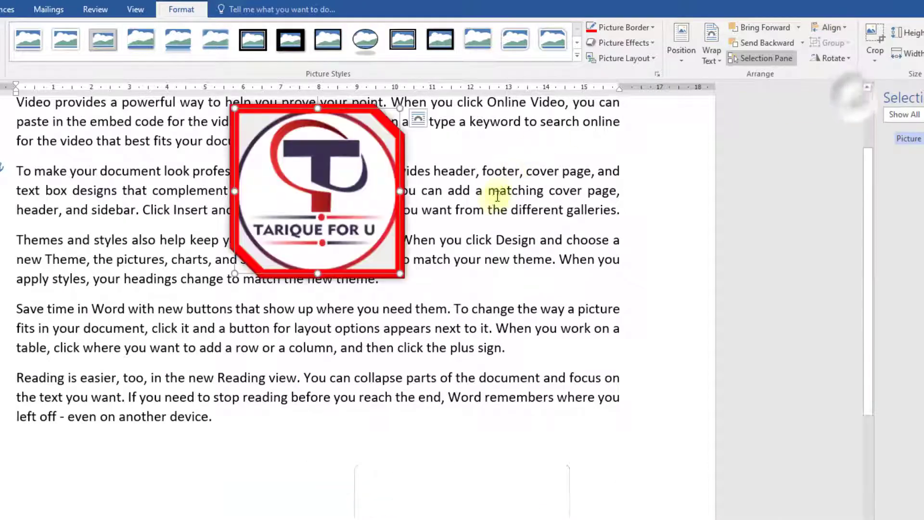
pyautogui.scroll(2, 495, 200)
pyautogui.moveTo(15, 220); pyautogui.dragTo(584, 447)
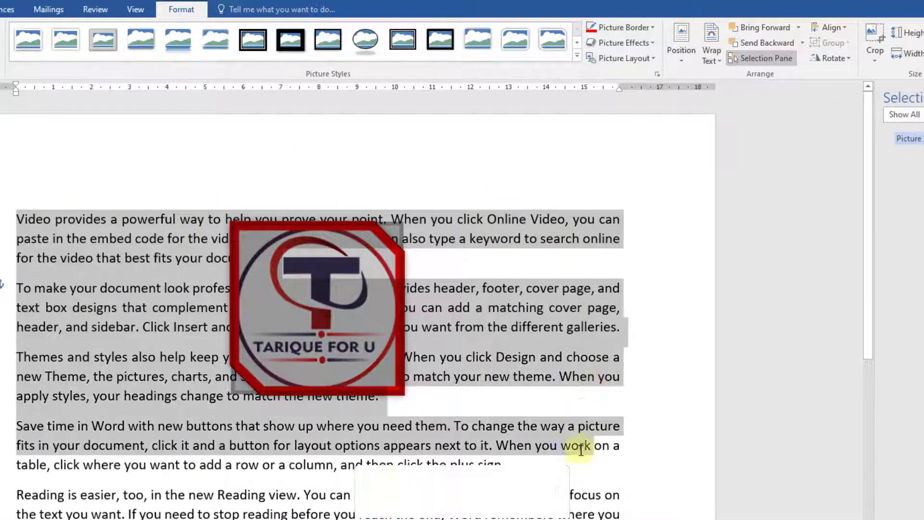
pyautogui.click(345, 217)
# Step: With the logo selected, show the gridlines, look over how they cover the pages, and hide them again
pyautogui.click(331, 228)
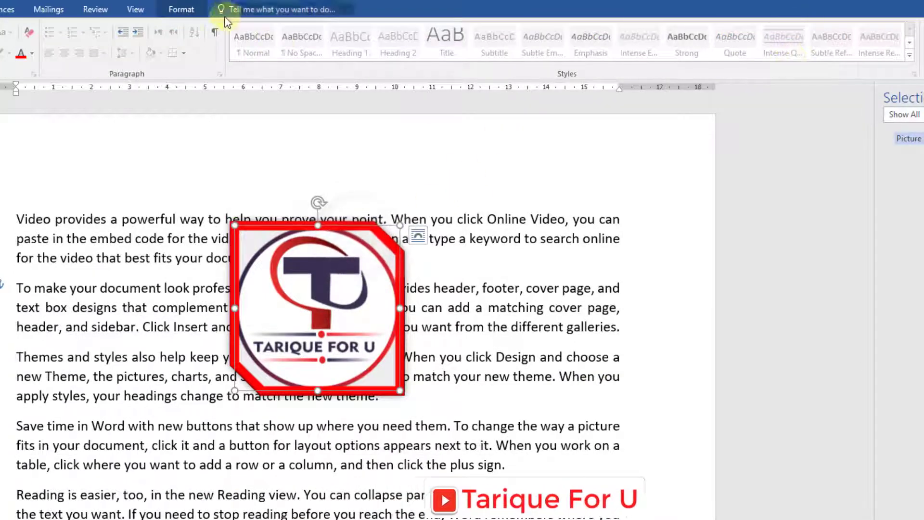
pyautogui.click(181, 9)
pyautogui.click(829, 27)
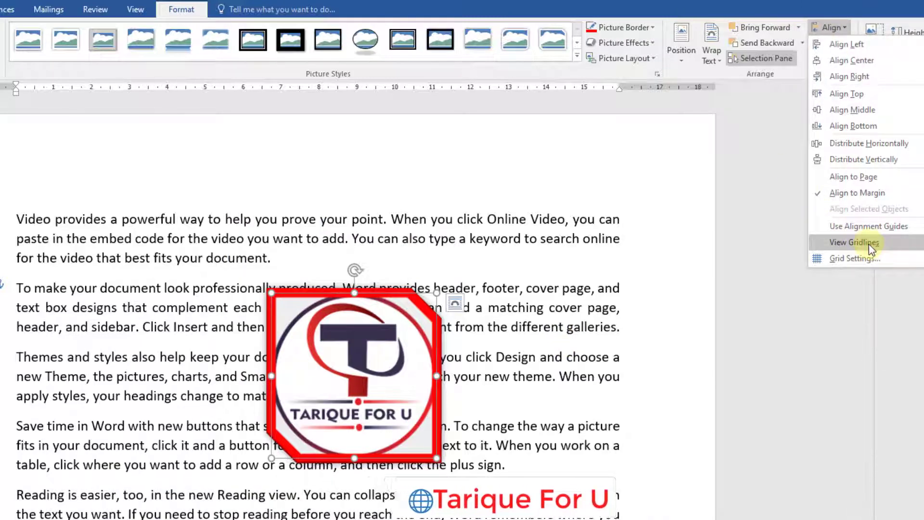
pyautogui.click(868, 244)
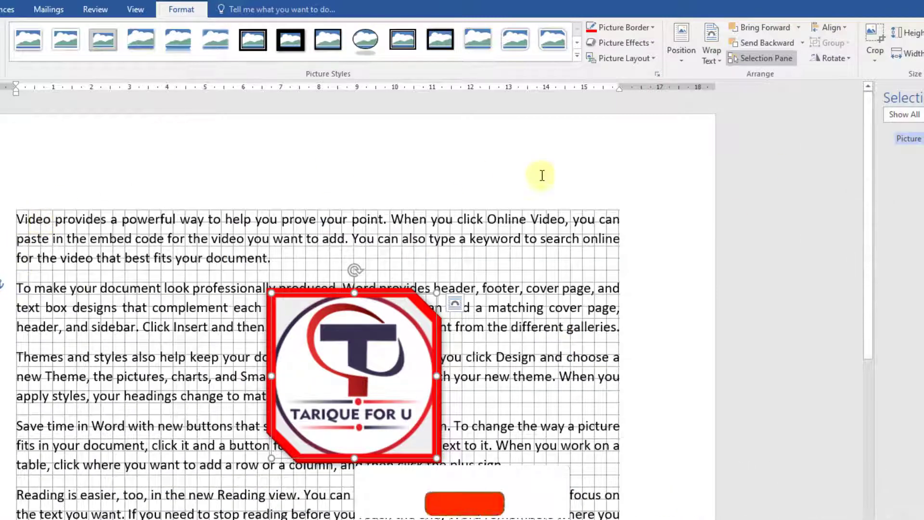
pyautogui.scroll(-10, 581, 330)
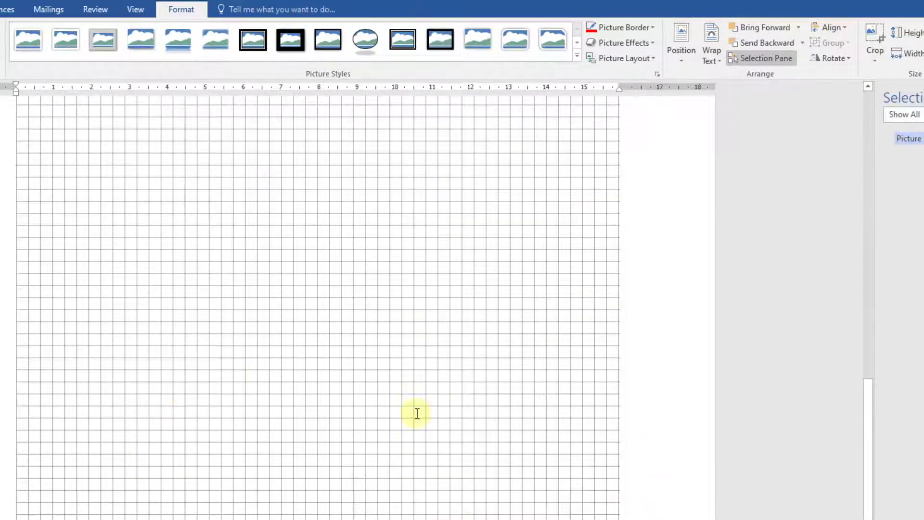
pyautogui.scroll(10, 417, 413)
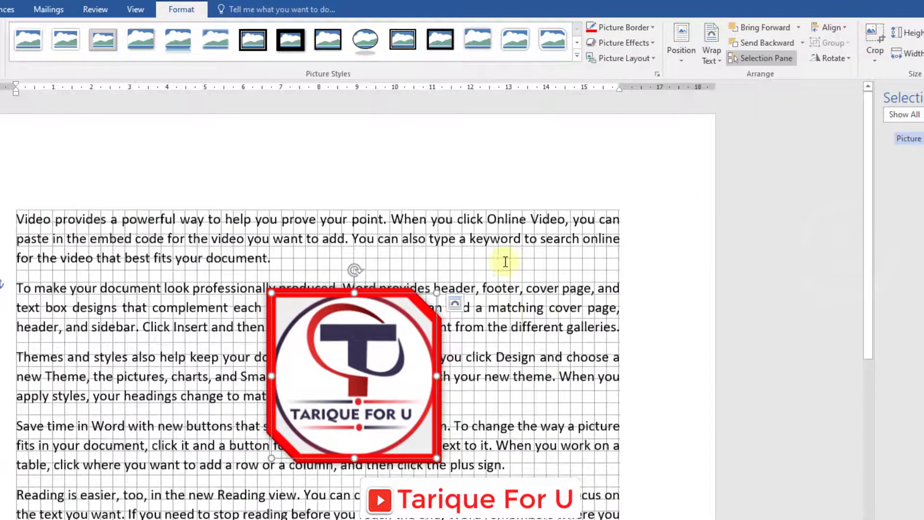
pyautogui.click(838, 27)
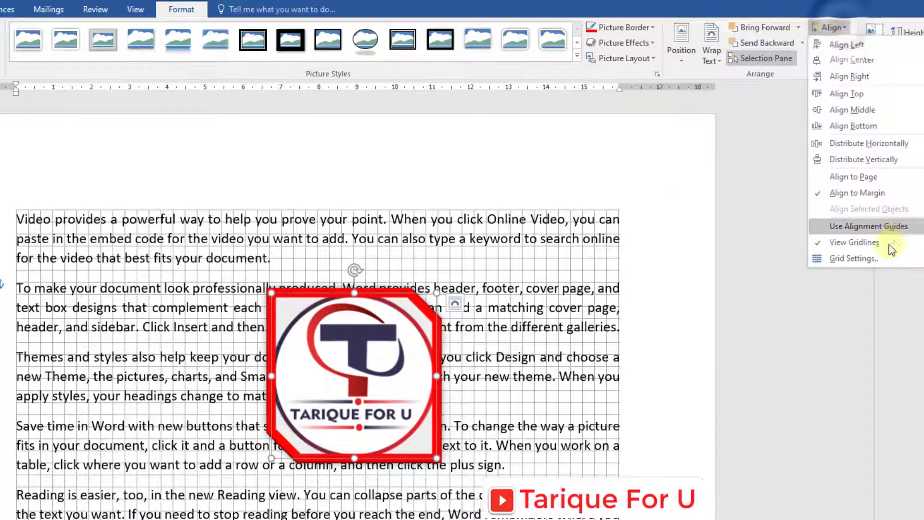
pyautogui.click(864, 243)
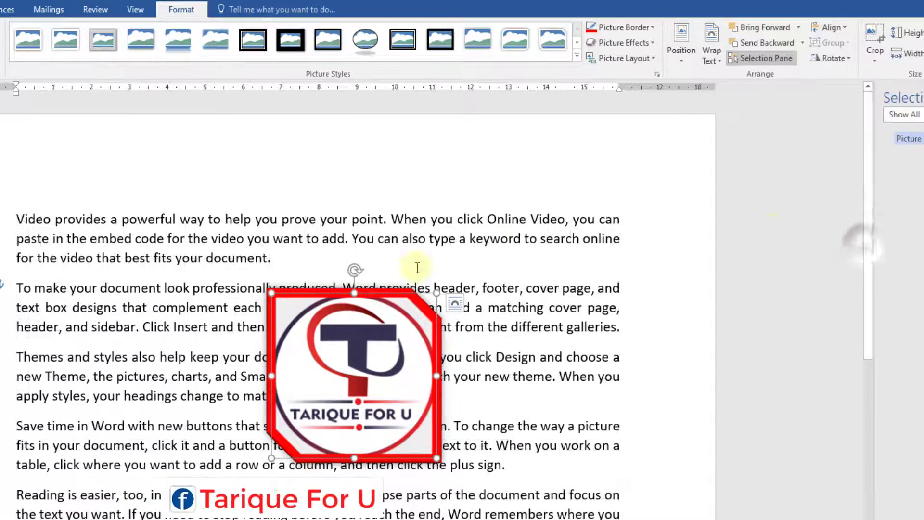
# Step: Review the Grid and Guides settings, including spacing and grid origin, and close them without changes
pyautogui.click(842, 29)
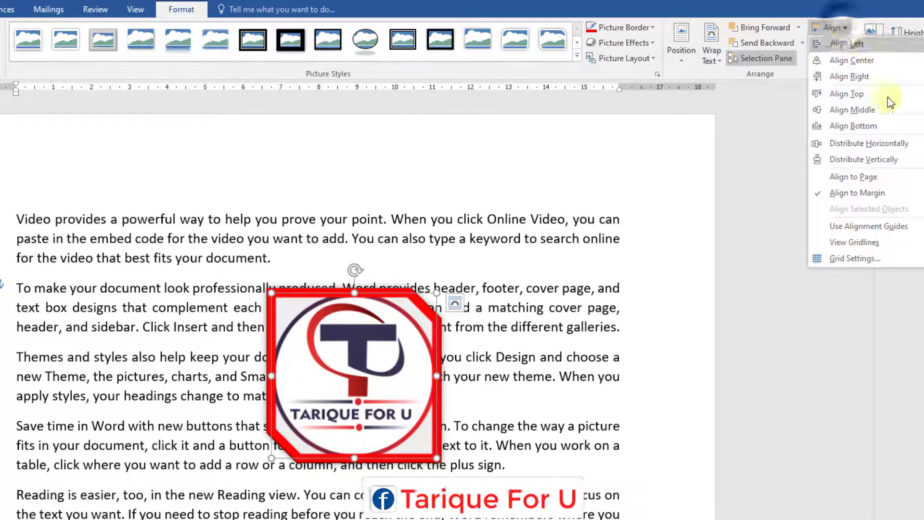
pyautogui.click(854, 259)
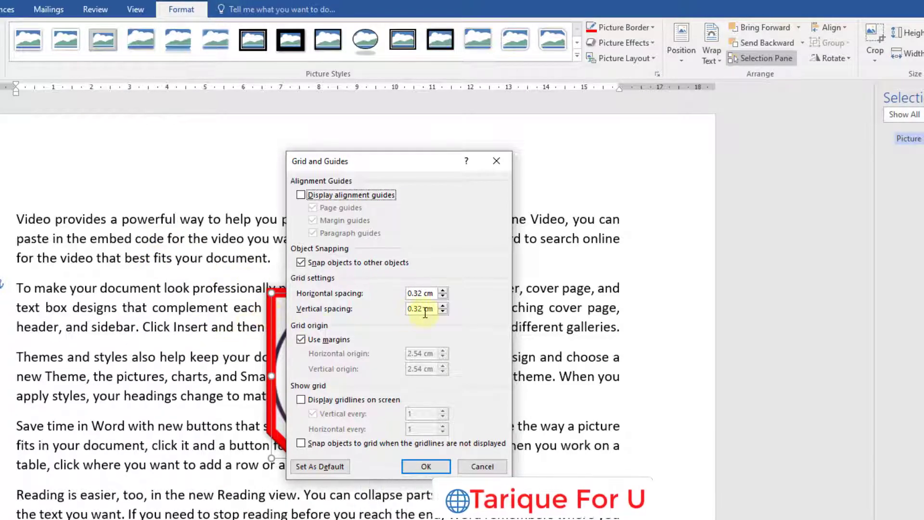
pyautogui.click(482, 467)
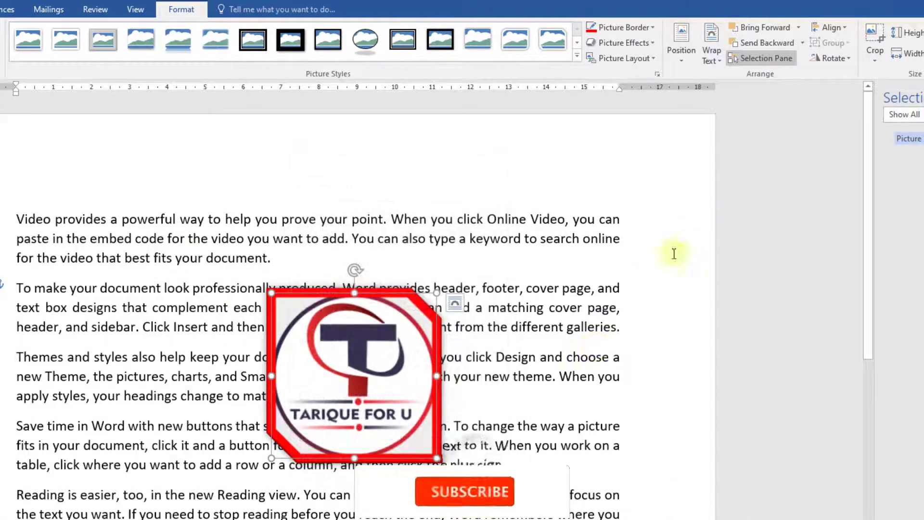
# Step: Move the logo slightly higher in the text and insert the pointing-hand picture in the second paragraph
pyautogui.moveTo(391, 363); pyautogui.dragTo(391, 327)
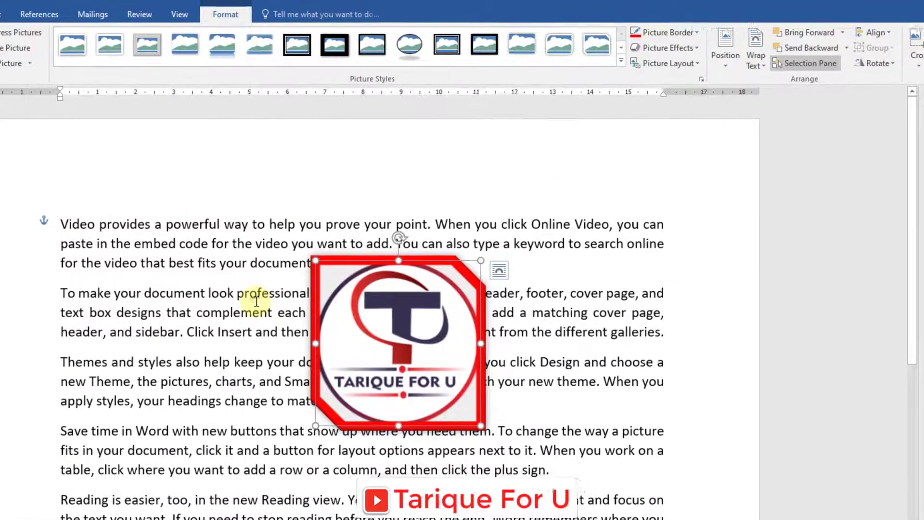
pyautogui.click(212, 293)
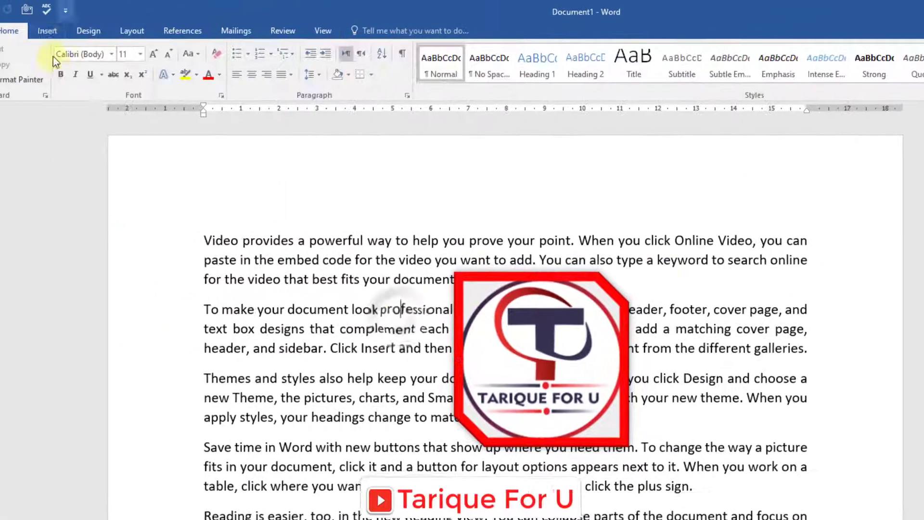
pyautogui.click(48, 31)
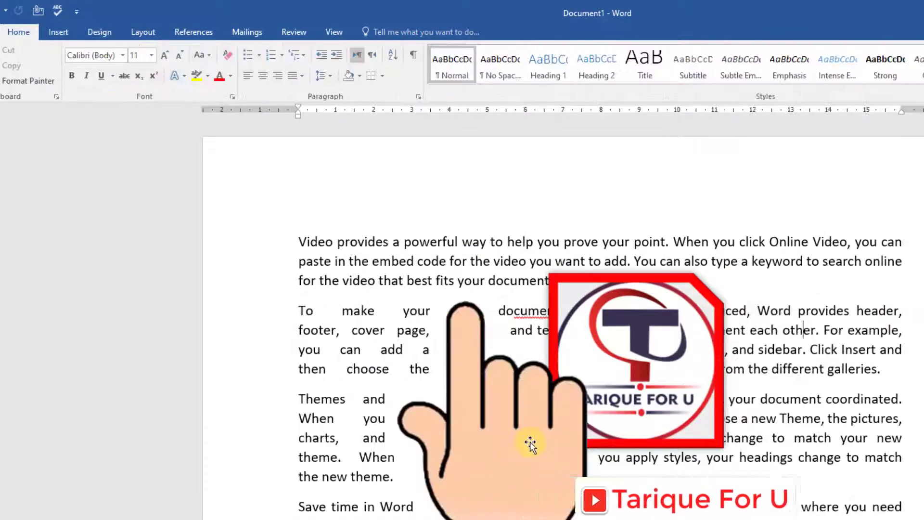
# Step: Group the pointing-hand picture with the logo beside it, and move the group up and to the right
pyautogui.moveTo(514, 409); pyautogui.dragTo(458, 370)
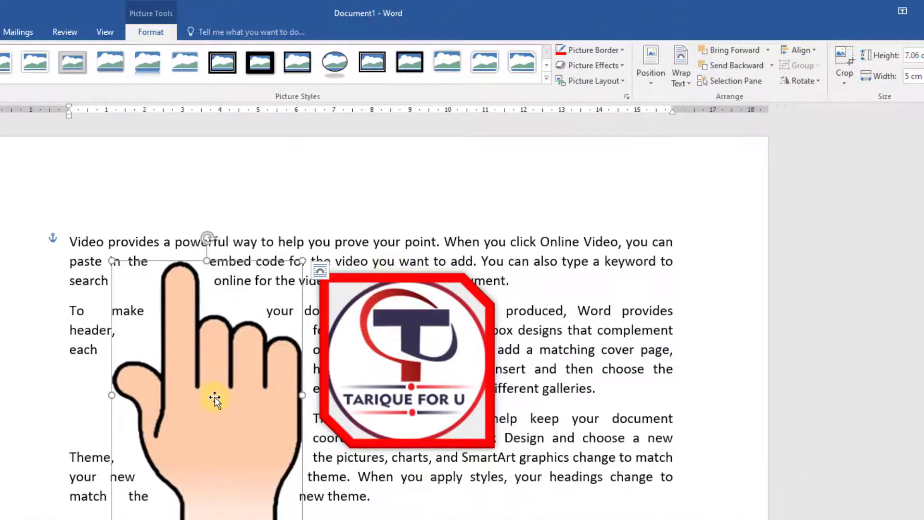
pyautogui.keyDown('shift'); pyautogui.click(384, 361); pyautogui.keyUp('shift')
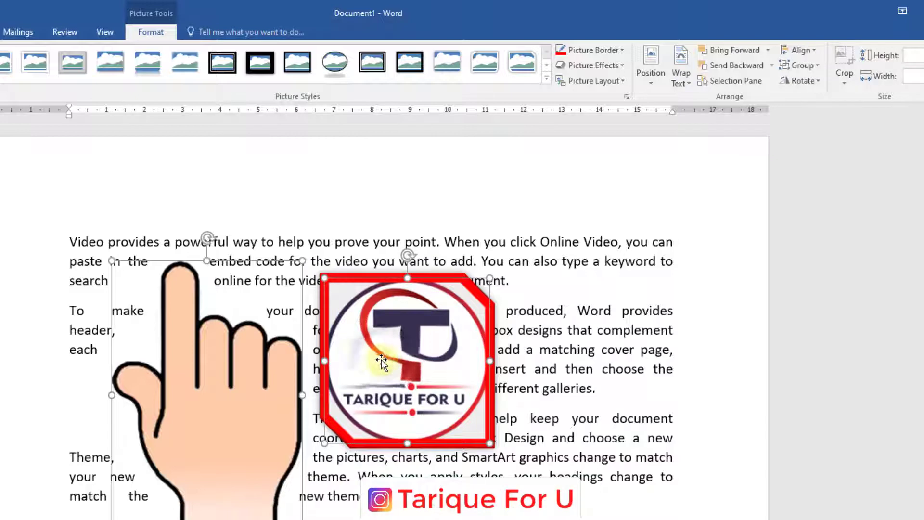
pyautogui.click(817, 67)
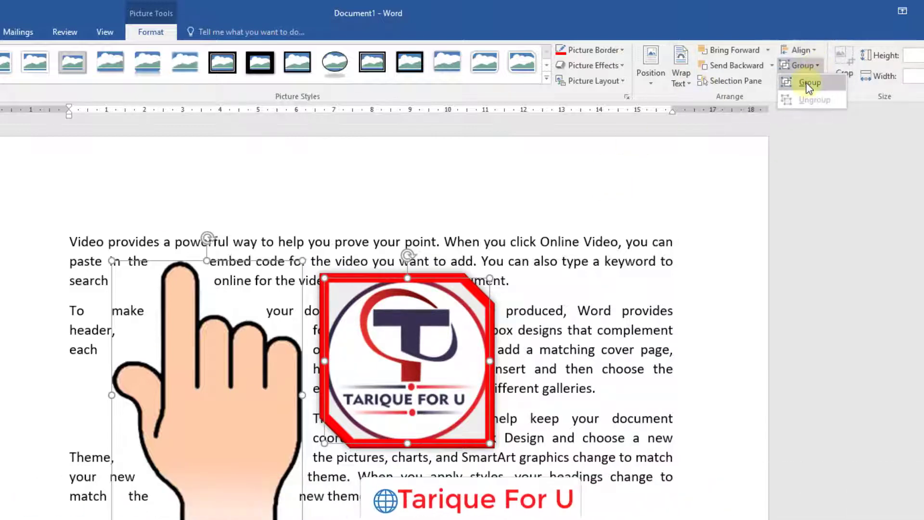
pyautogui.click(807, 83)
pyautogui.moveTo(350, 400)
pyautogui.mouseDown()
pyautogui.moveTo(349, 339)
pyautogui.moveTo(423, 309)
pyautogui.moveTo(550, 407)
pyautogui.moveTo(355, 306)
pyautogui.moveTo(505, 346)
pyautogui.moveTo(471, 328)
pyautogui.mouseUp()
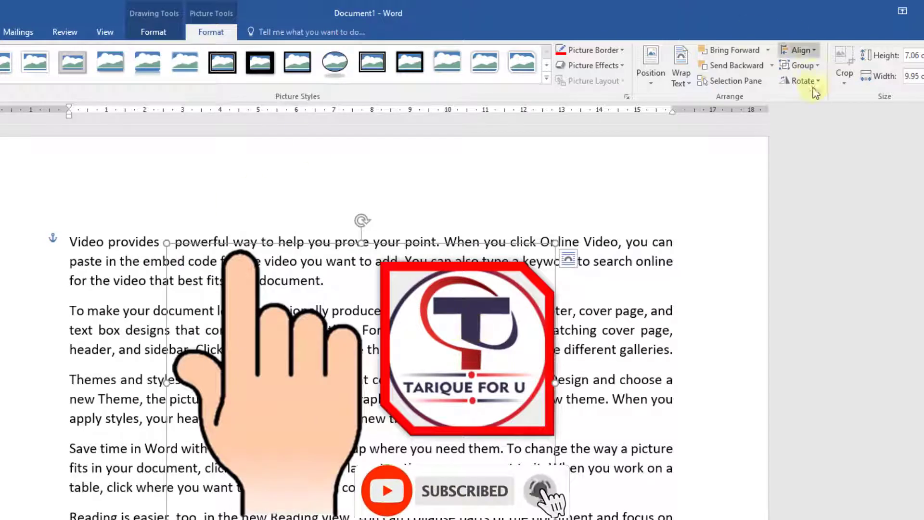
# Step: Ungroup the hand and logo pictures and reposition them, moving the logo on its own
pyautogui.click(818, 66)
pyautogui.click(789, 99)
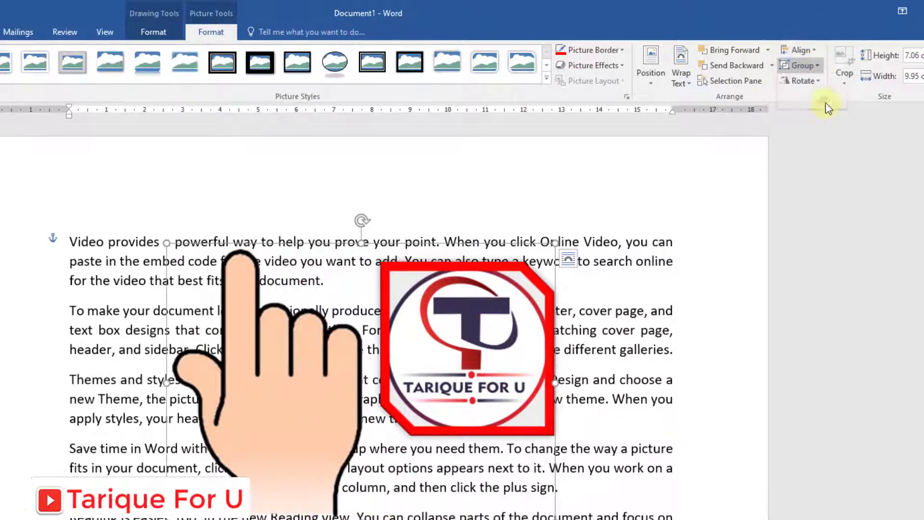
pyautogui.moveTo(493, 320); pyautogui.dragTo(451, 396)
pyautogui.click(608, 320)
pyautogui.click(469, 320)
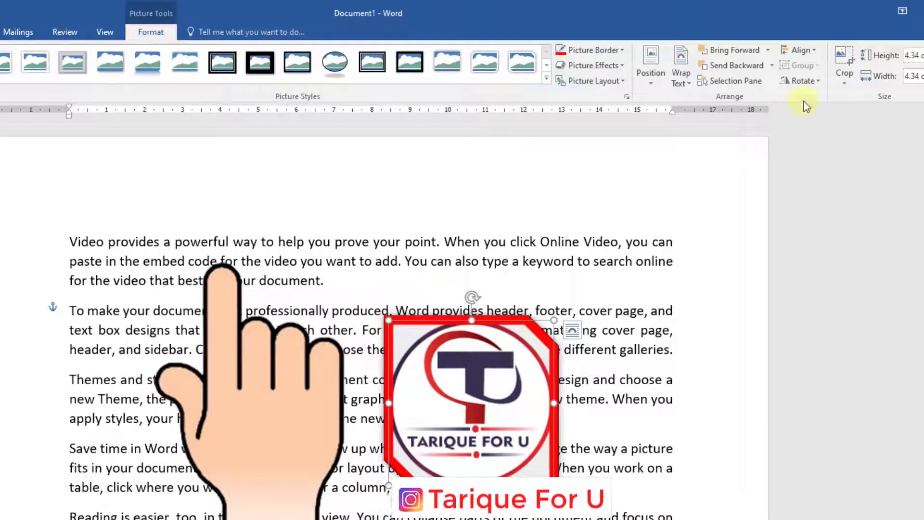
# Step: Rotate the logo with Rotate Right 90°, and turn it upright again with Rotate Left 90°
pyautogui.click(819, 83)
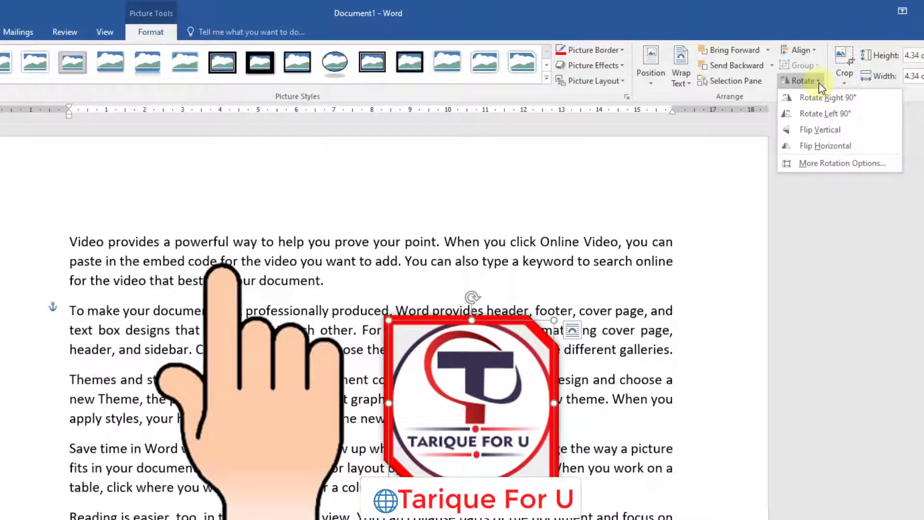
pyautogui.click(813, 98)
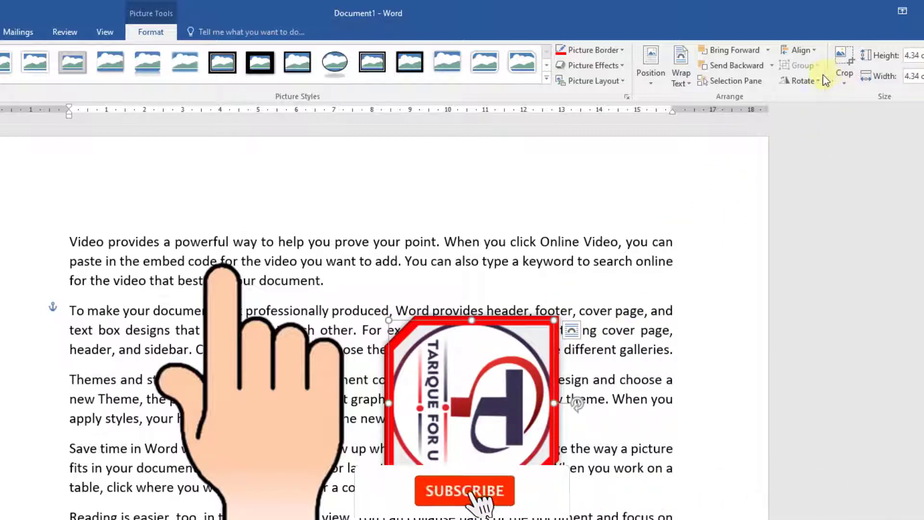
pyautogui.click(824, 81)
pyautogui.click(802, 109)
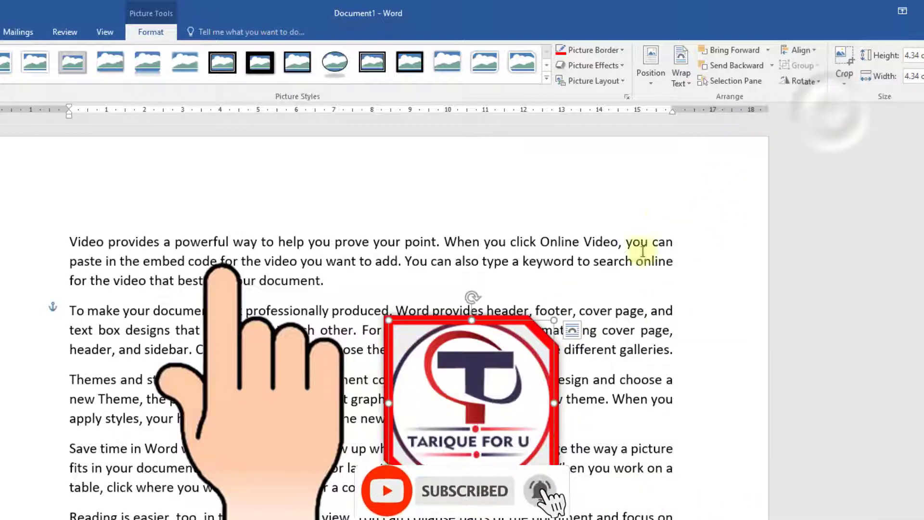
# Step: Flip the logo vertically and horizontally, and rotate it with Rotate Right 90°
pyautogui.click(814, 81)
pyautogui.click(835, 130)
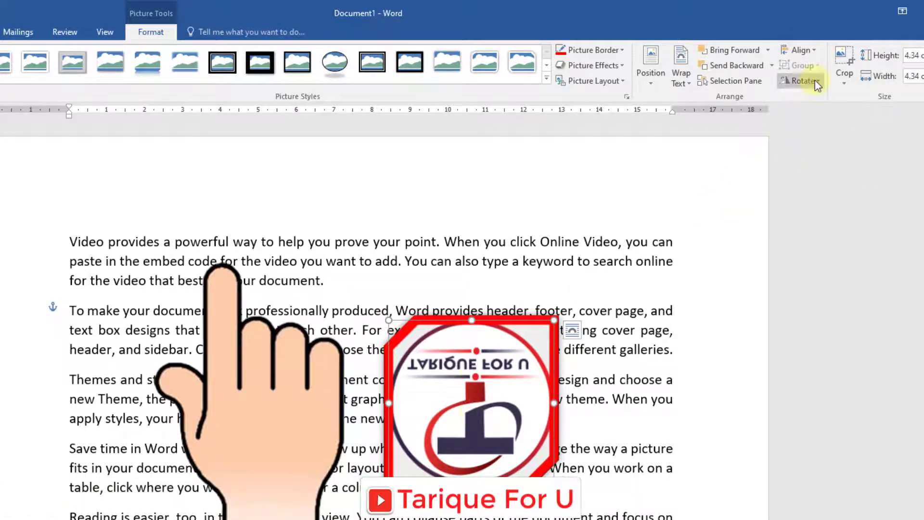
pyautogui.click(815, 80)
pyautogui.click(824, 145)
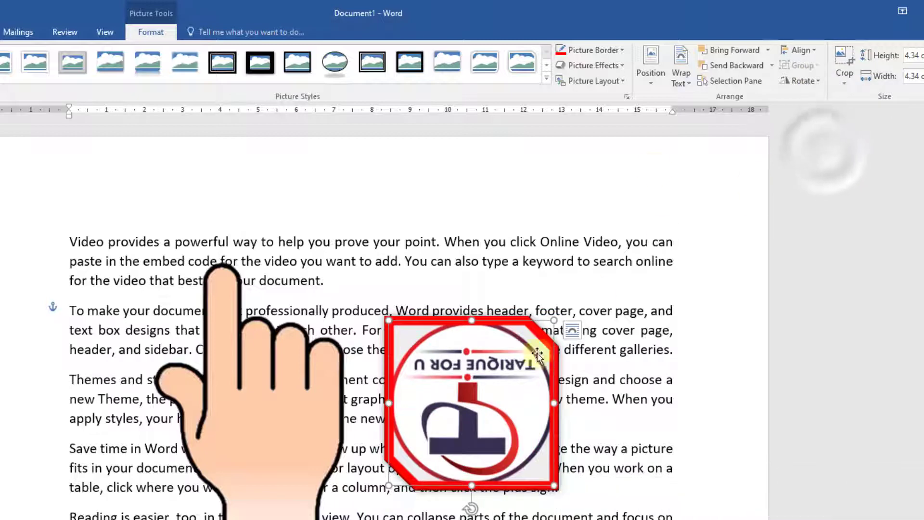
pyautogui.click(813, 81)
pyautogui.click(819, 99)
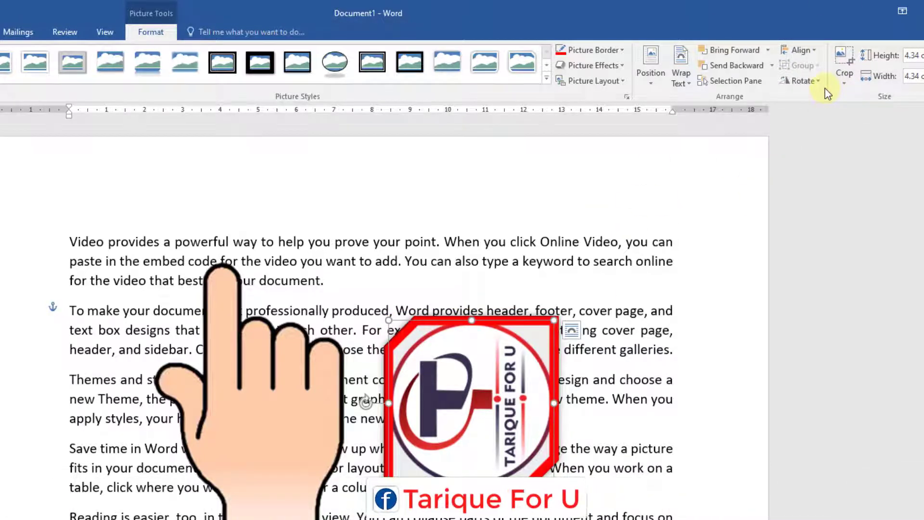
# Step: Undo the logo's rotations and flips along with its last move
pyautogui.hotkey('ctrl', 'z')
pyautogui.hotkey('ctrl', 'z')
pyautogui.hotkey('ctrl', 'z')
pyautogui.hotkey('ctrl', 'z')
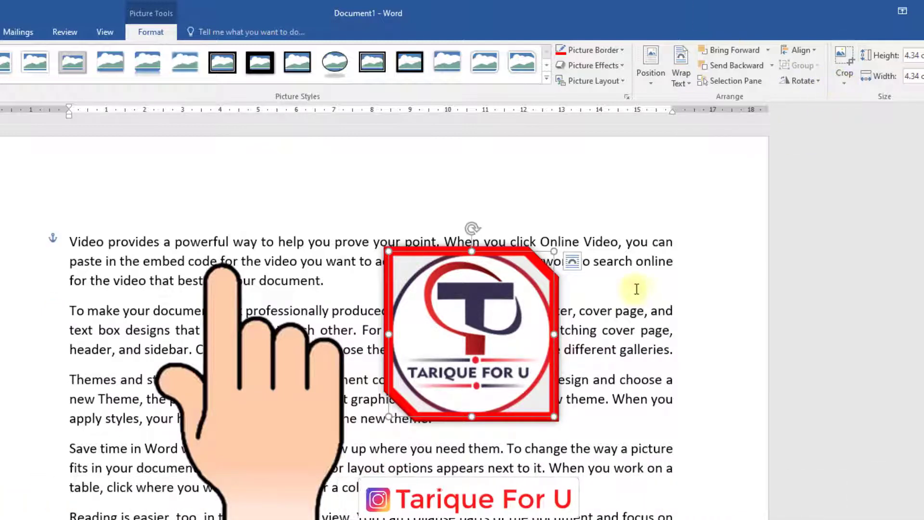
# Step: Crop the lower part of the hand picture to a height of about 4.99 cm, and move the cropped picture slightly
pyautogui.click(627, 325)
pyautogui.click(516, 350)
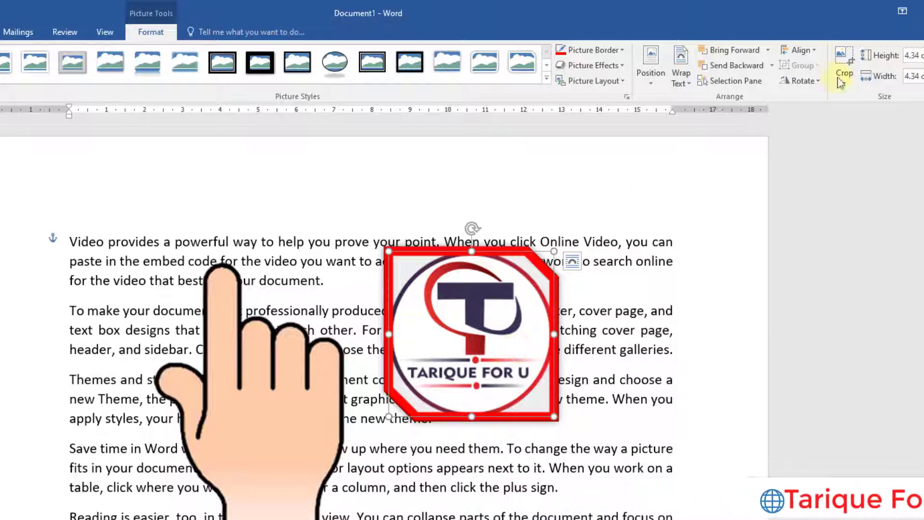
pyautogui.click(273, 398)
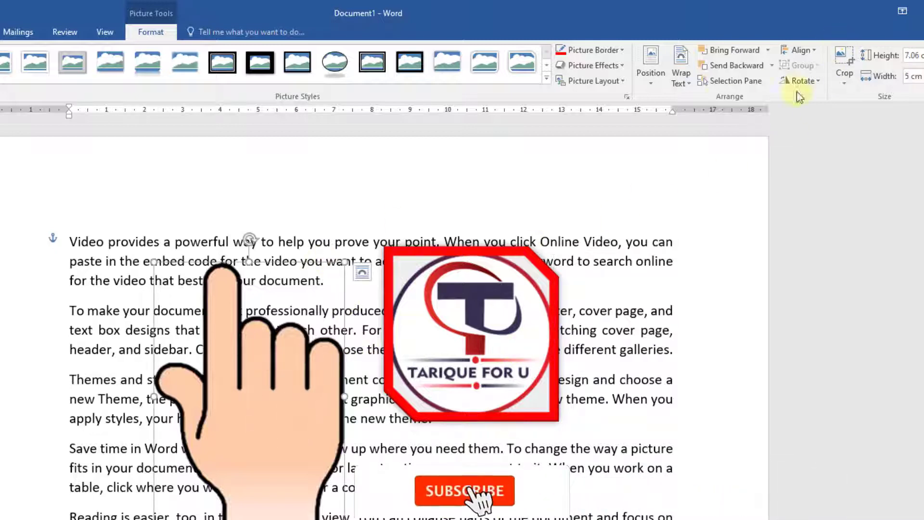
pyautogui.click(845, 63)
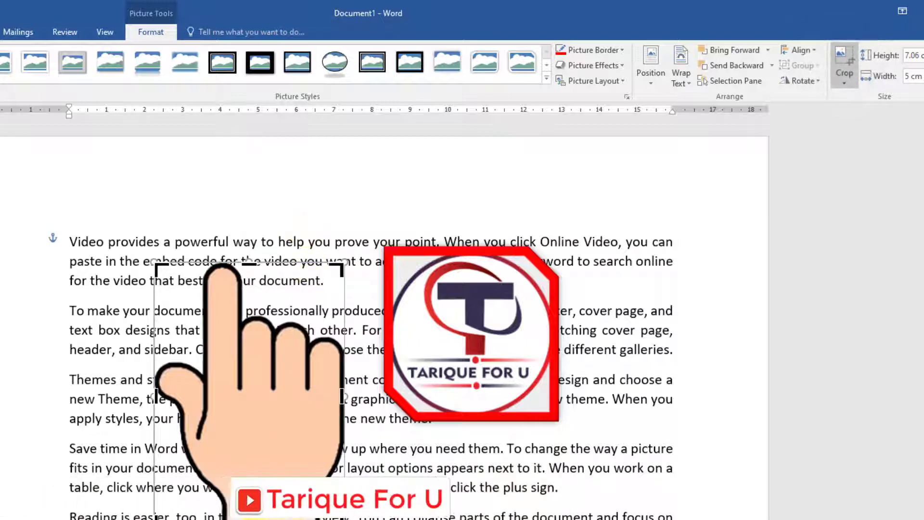
pyautogui.click(253, 515)
pyautogui.moveTo(264, 483); pyautogui.dragTo(270, 450)
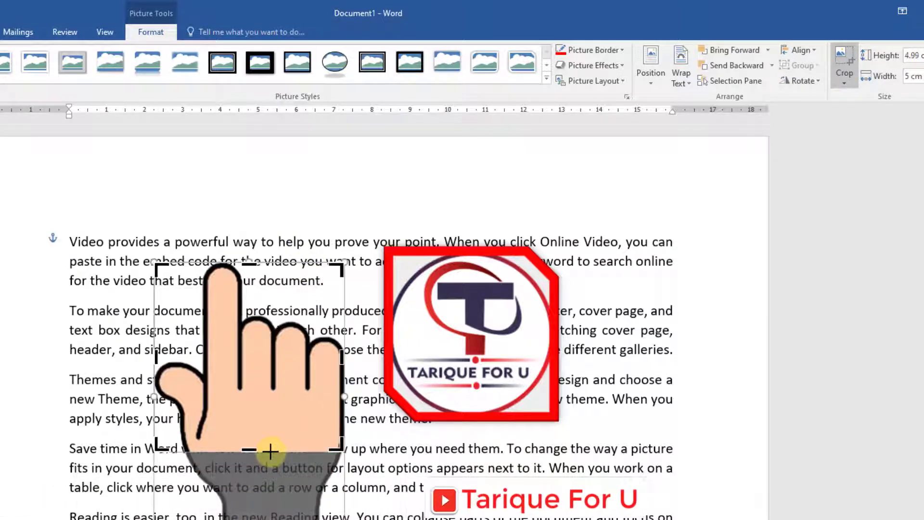
pyautogui.click(844, 52)
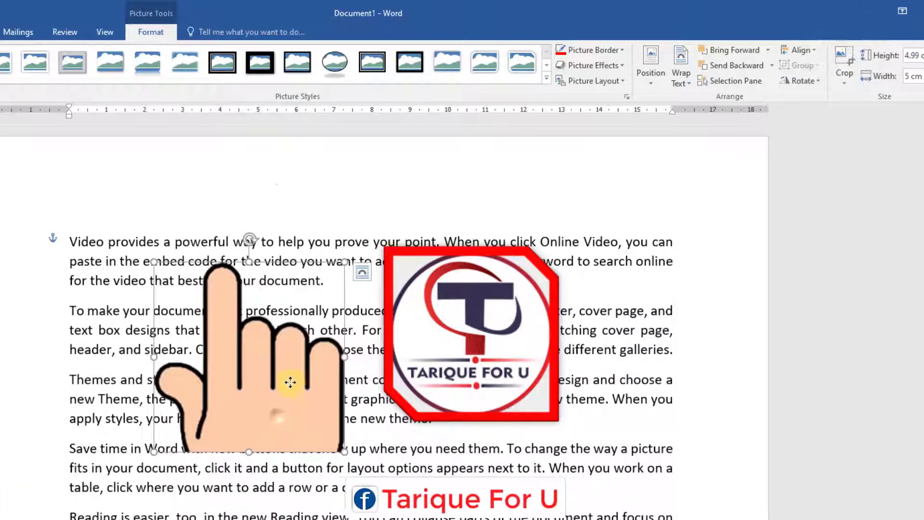
pyautogui.moveTo(276, 418); pyautogui.dragTo(267, 435)
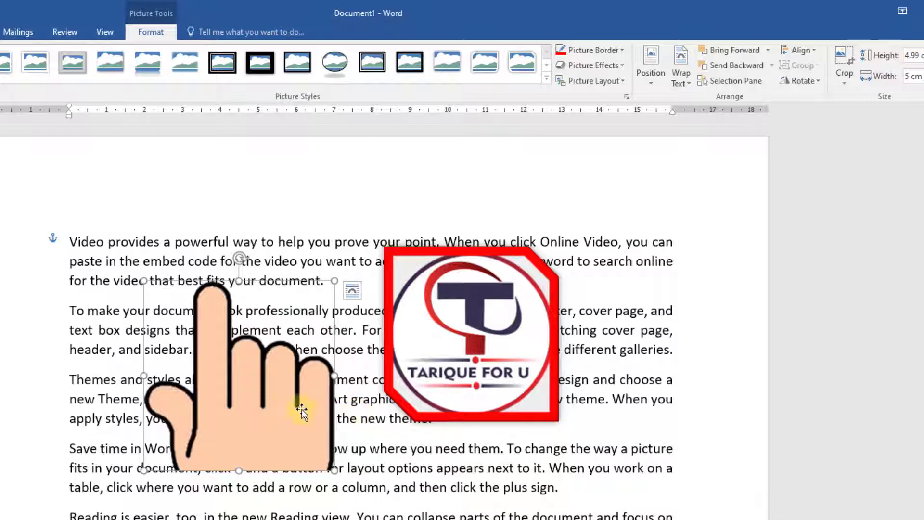
# Step: Extend the hand picture's crop downward to restore the wrist, to a height of about 6.81 cm, and move the picture up slightly
pyautogui.click(846, 70)
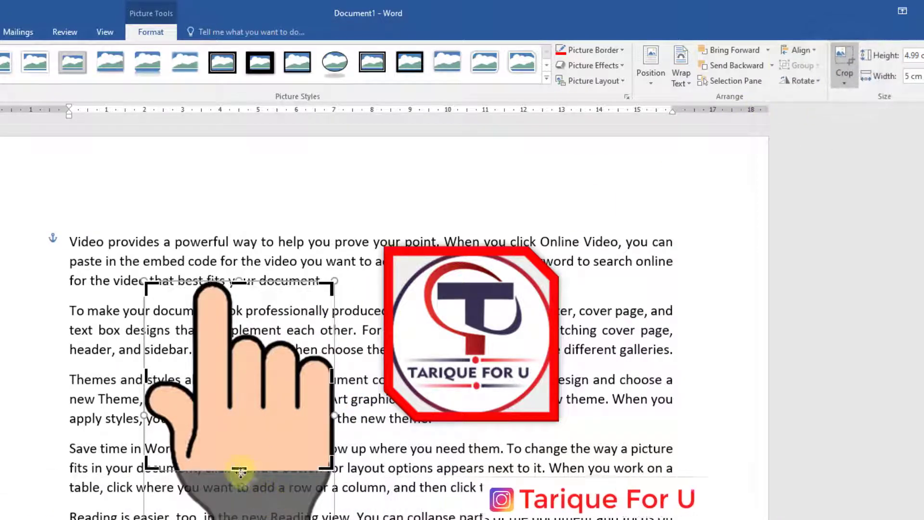
pyautogui.moveTo(236, 487); pyautogui.dragTo(236, 519)
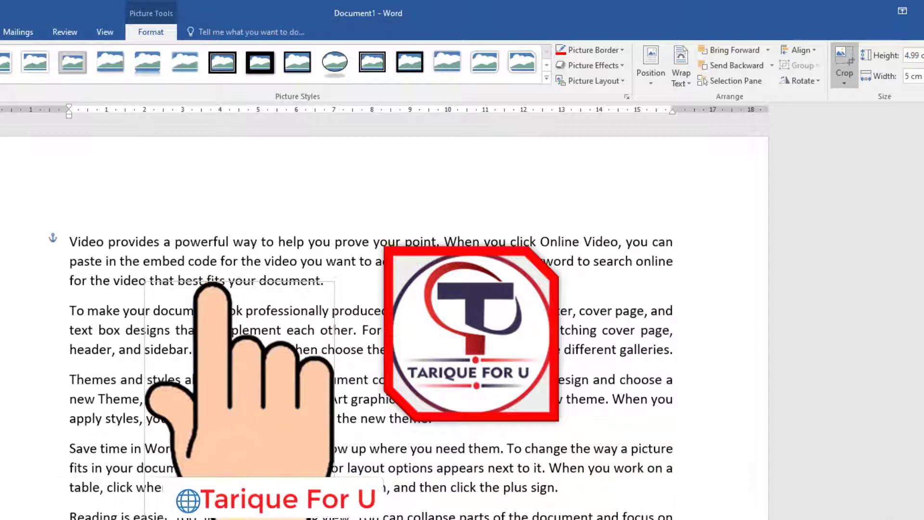
pyautogui.click(849, 59)
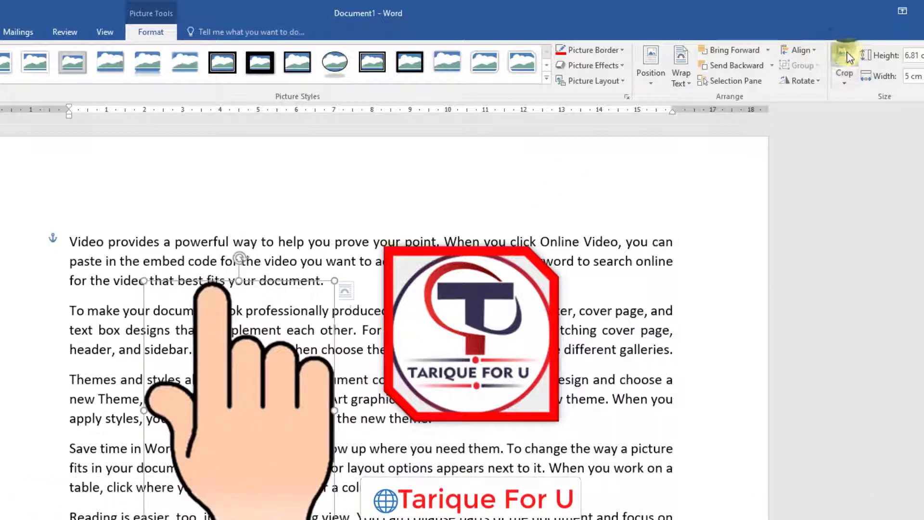
pyautogui.moveTo(250, 512); pyautogui.dragTo(260, 455)
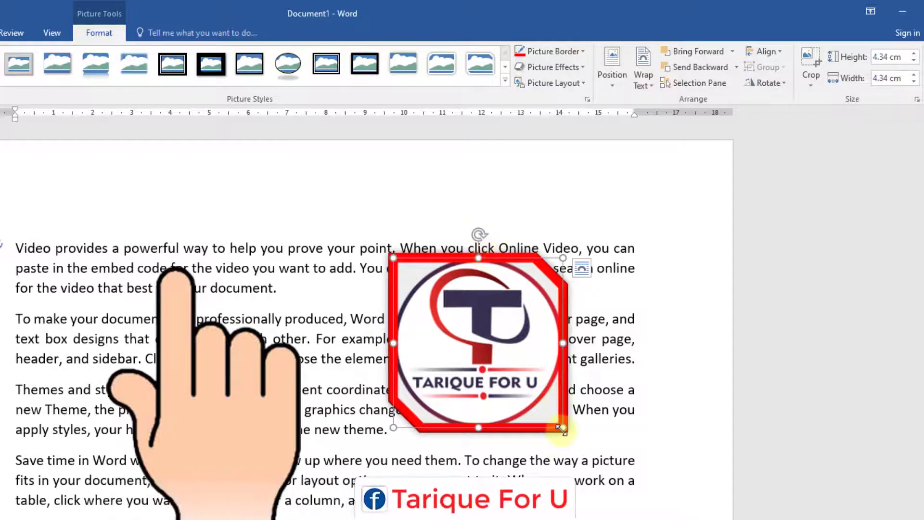
# Step: Enlarge the logo proportionally to about 5.89 by 5.89 cm, and move it so it partly overlaps the hand picture
pyautogui.moveTo(579, 436); pyautogui.dragTo(623, 488)
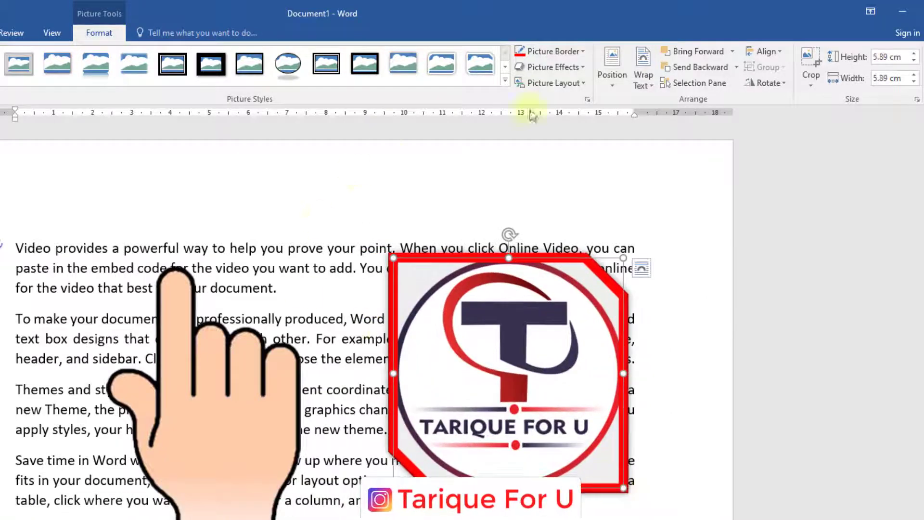
pyautogui.moveTo(540, 328); pyautogui.dragTo(377, 324)
# Step: Resize the hand picture to about 6.49 by 4.88 cm, stretch its width to about 7.62 cm, and scale it down proportionally
pyautogui.click(176, 417)
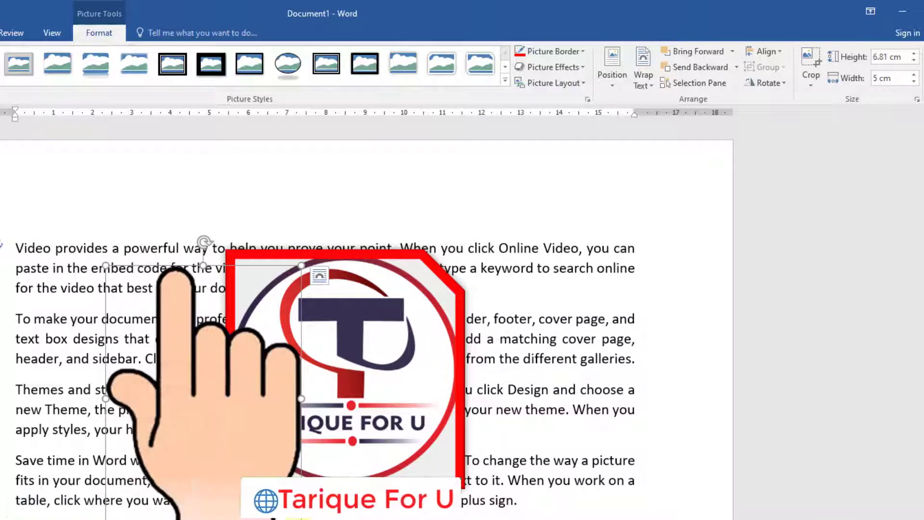
pyautogui.moveTo(302, 519); pyautogui.dragTo(266, 430)
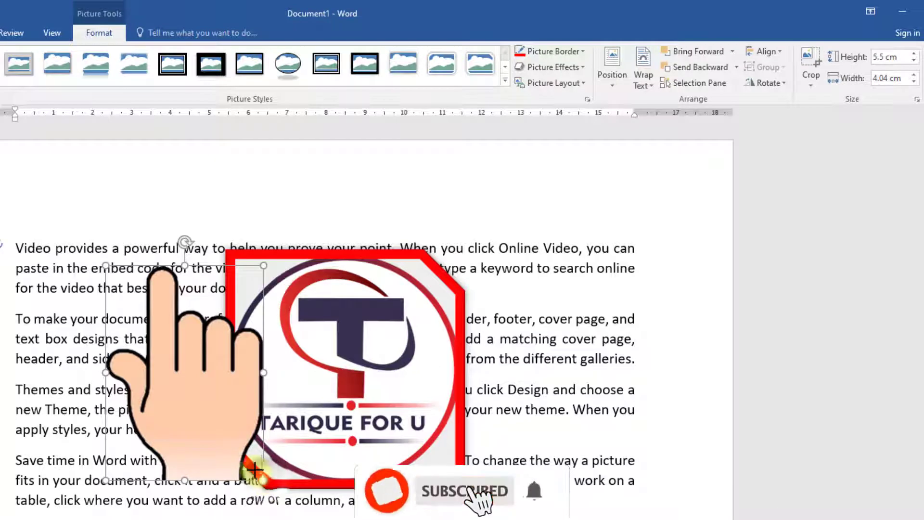
pyautogui.moveTo(255, 469); pyautogui.dragTo(201, 515)
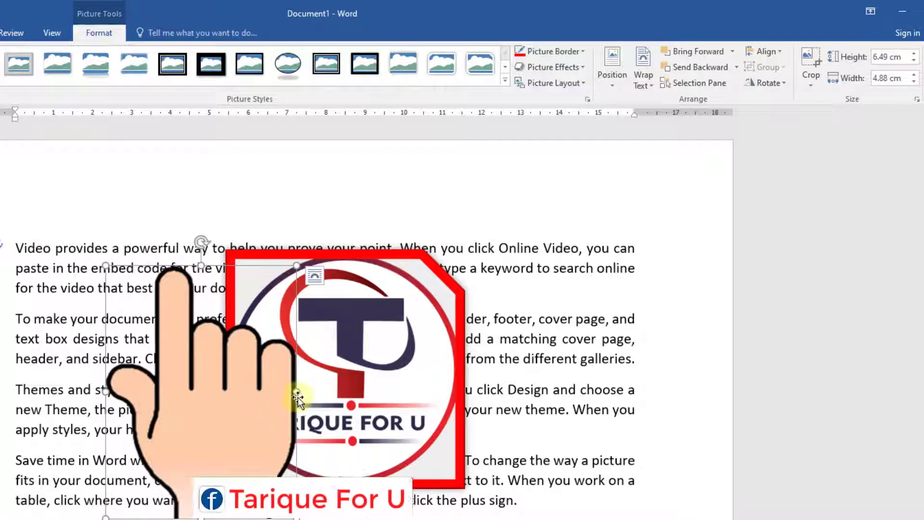
pyautogui.moveTo(284, 393); pyautogui.dragTo(404, 391)
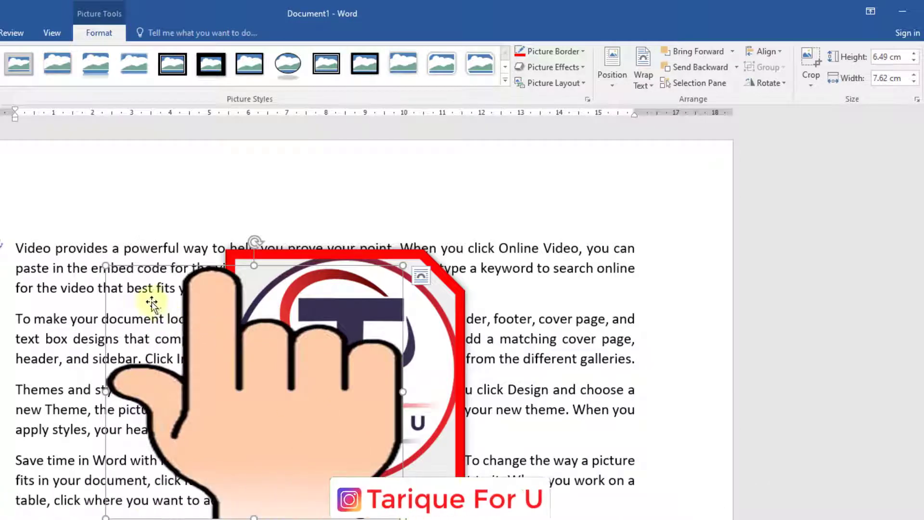
pyautogui.moveTo(402, 517); pyautogui.dragTo(270, 473)
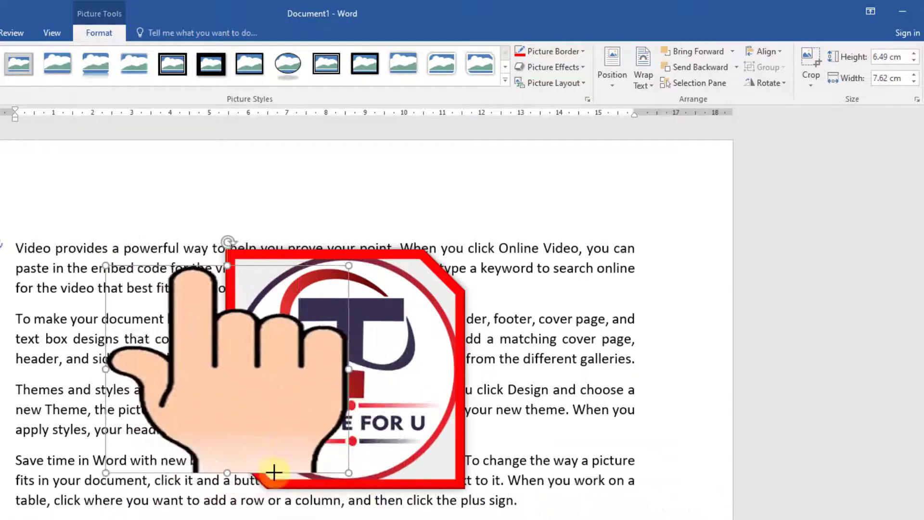